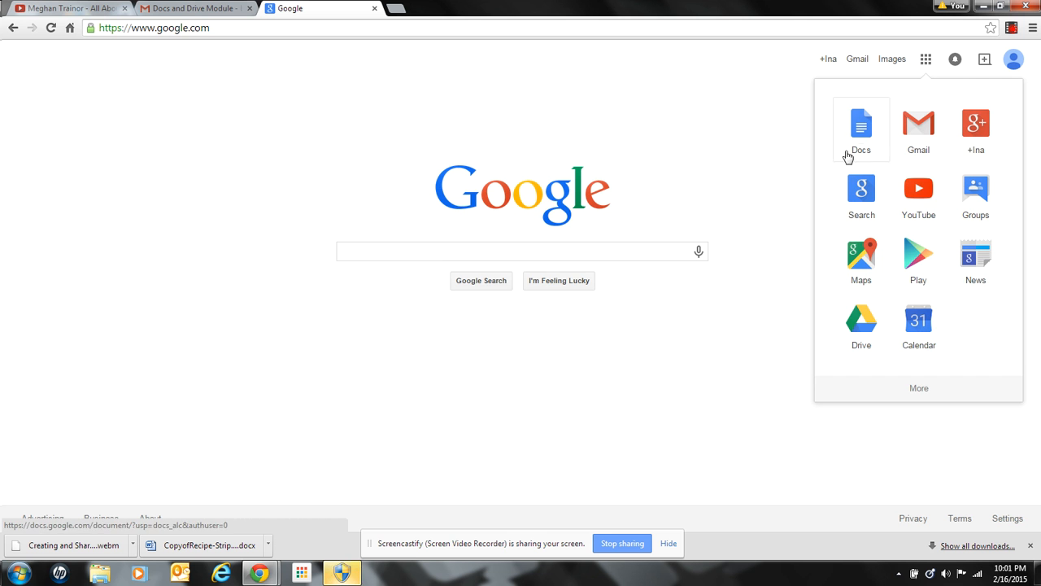
- Open Google Docs and create a new blank document
{"action": "left_click", "coordinate": [860, 133]}
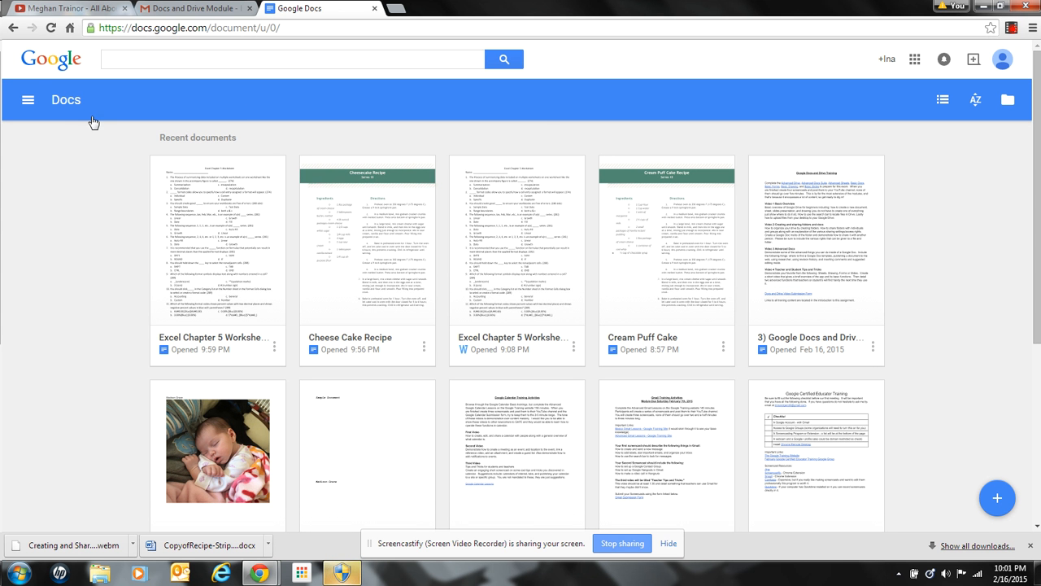
{"action": "left_click", "coordinate": [18, 104]}
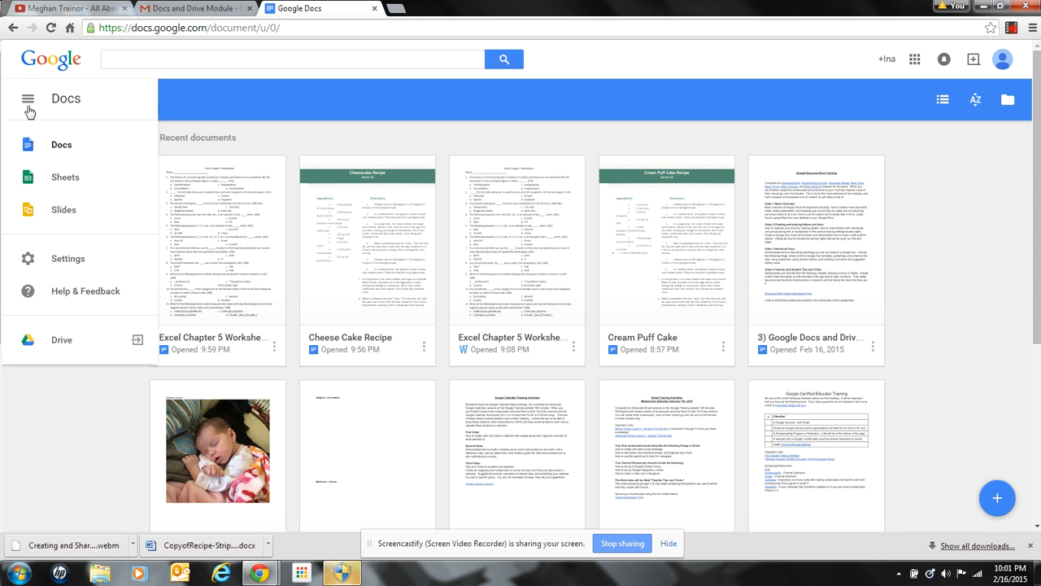
{"action": "left_click", "coordinate": [62, 144]}
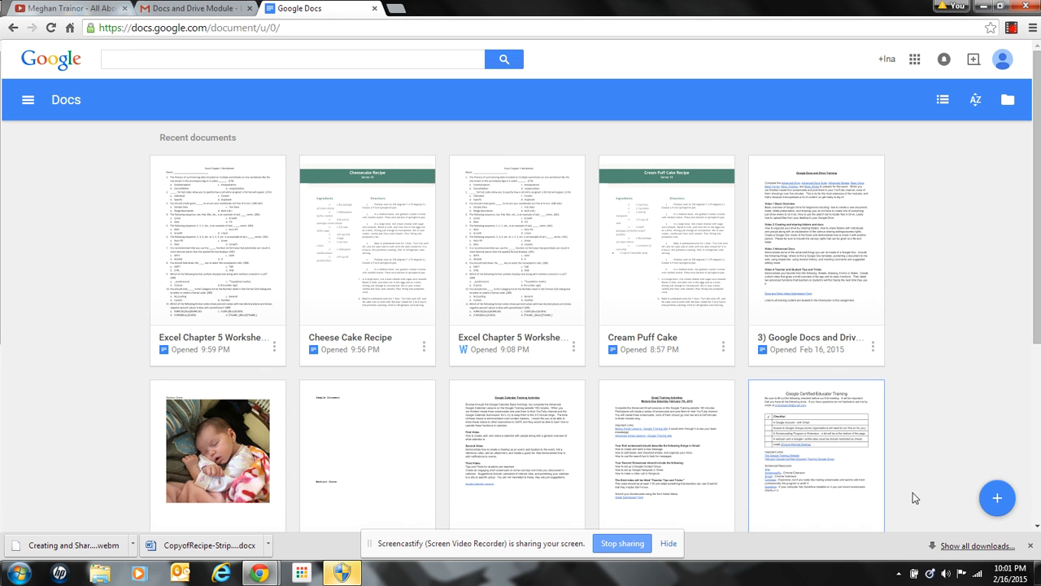
{"action": "left_click", "coordinate": [1000, 499]}
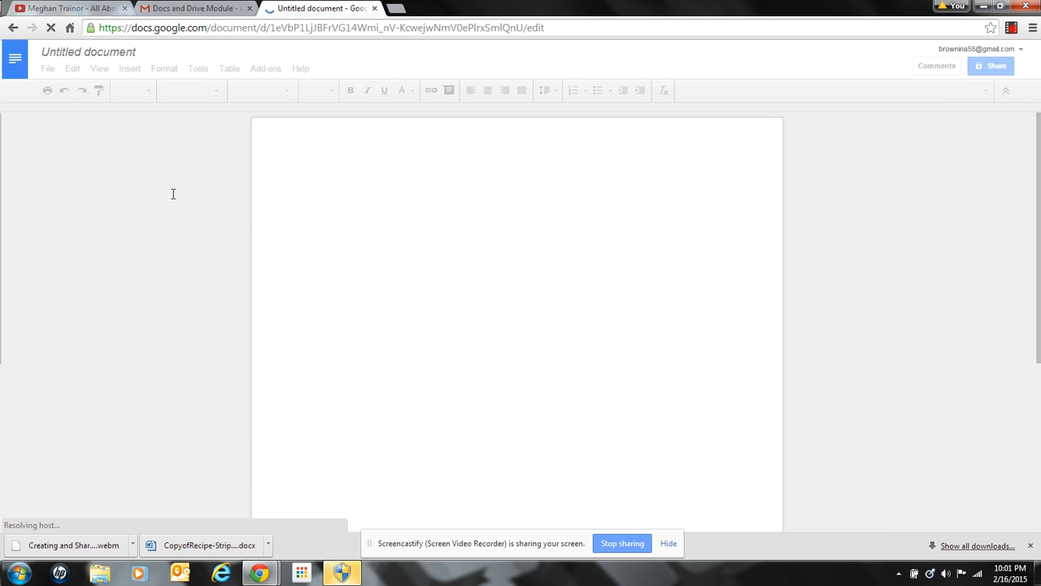
- Create a new document from the "Recipe - Striped" template in the public template gallery
{"action": "left_click", "coordinate": [47, 70]}
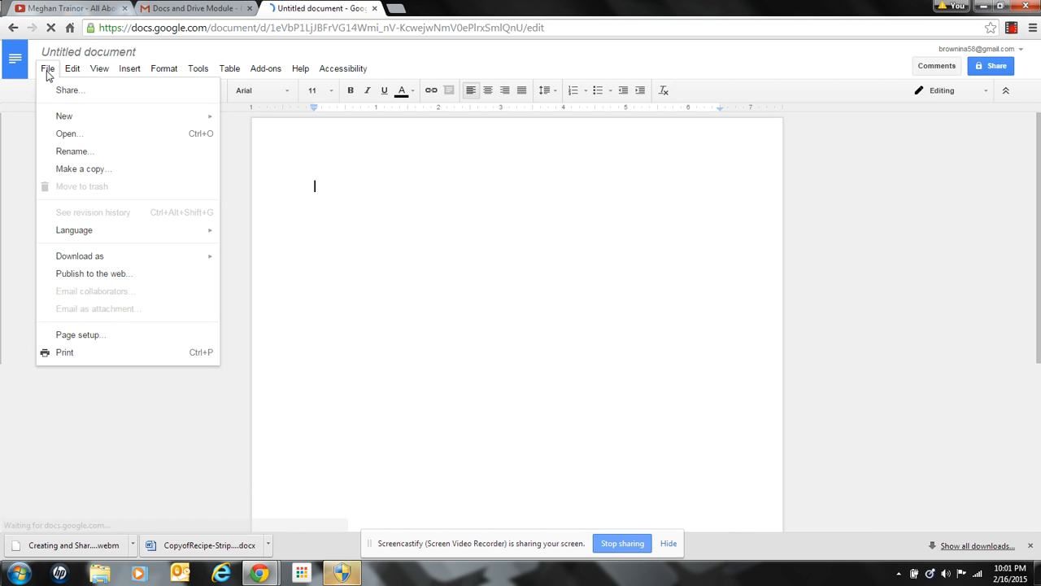
{"action": "mouse_move", "coordinate": [205, 120]}
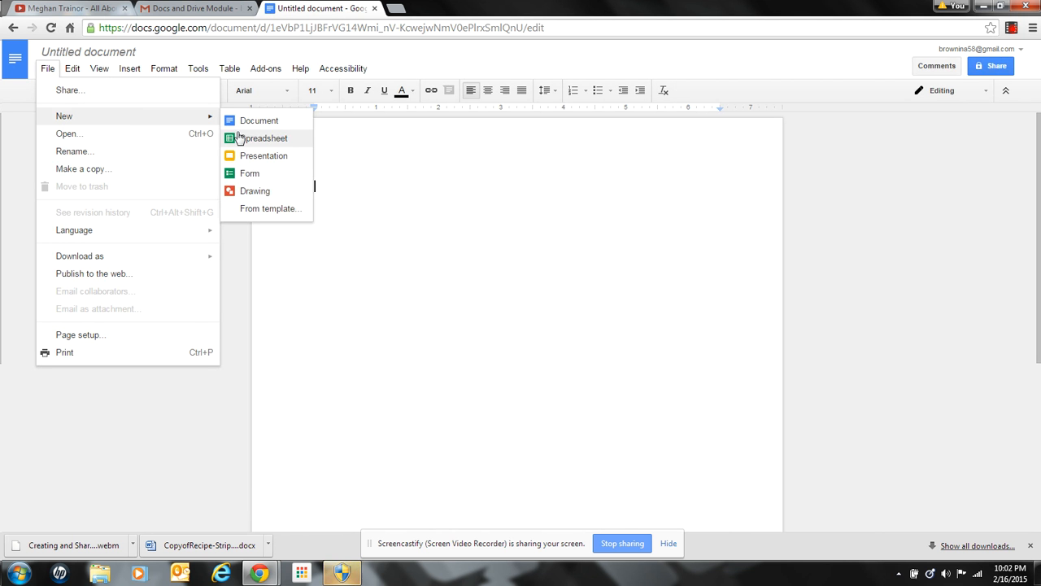
{"action": "left_click", "coordinate": [257, 209]}
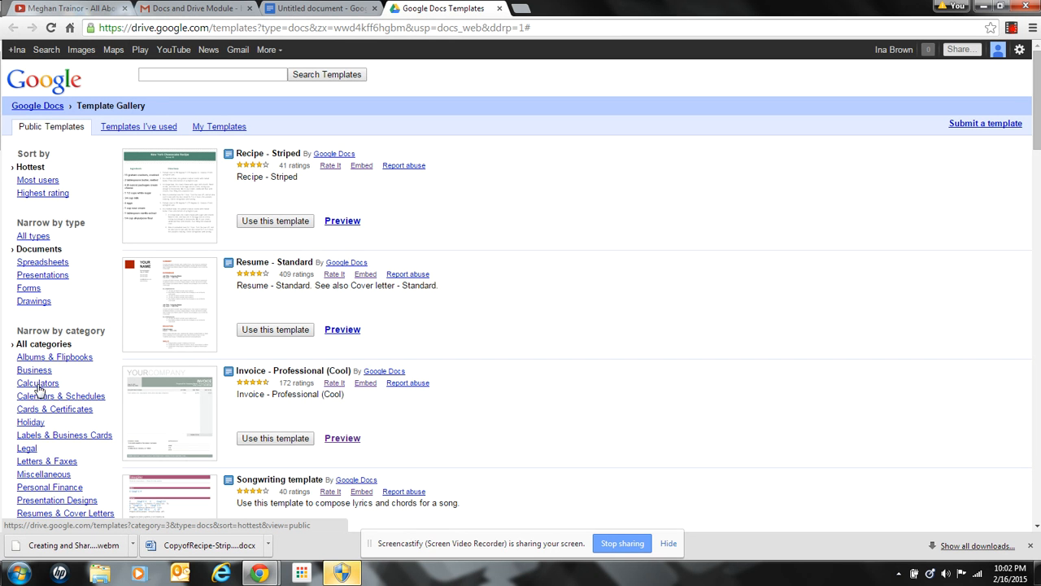
{"action": "left_click", "coordinate": [278, 221]}
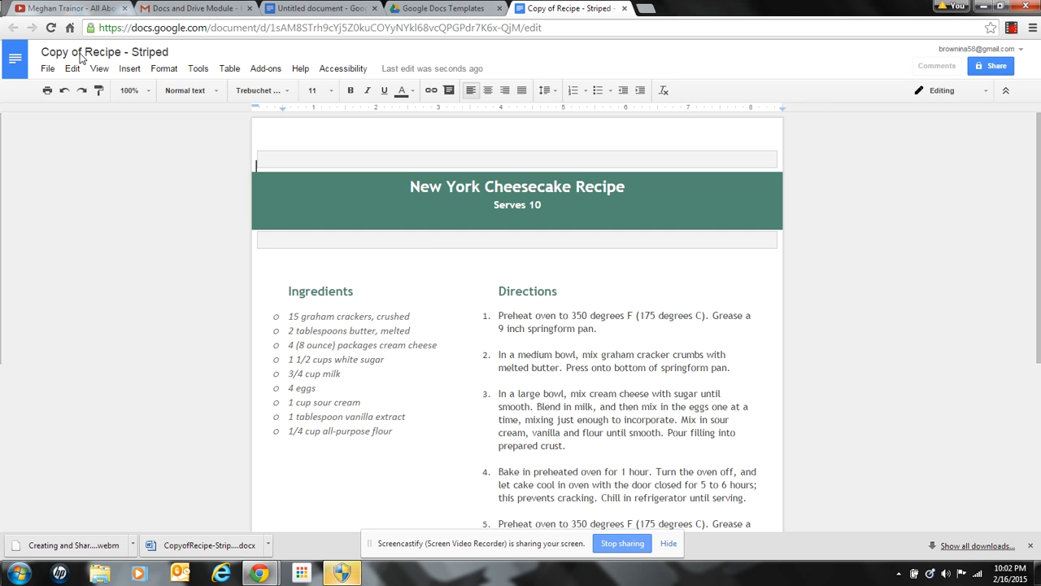
- Rename the document as "Cheesecake Recipe"
{"action": "left_click", "coordinate": [74, 54]}
{"action": "left_click", "coordinate": [75, 54]}
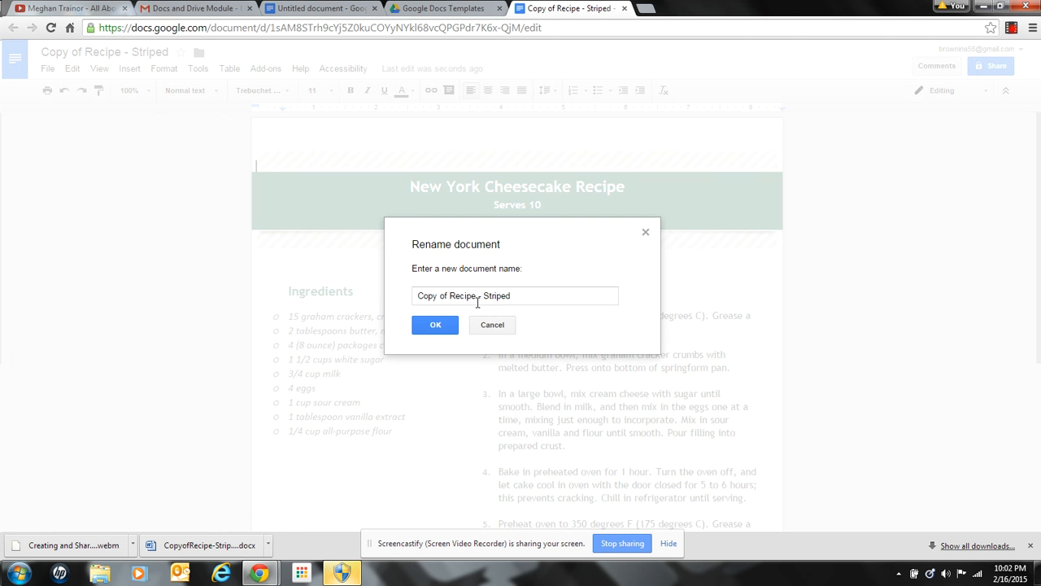
{"action": "left_click", "coordinate": [448, 296]}
{"action": "left_click", "coordinate": [413, 291]}
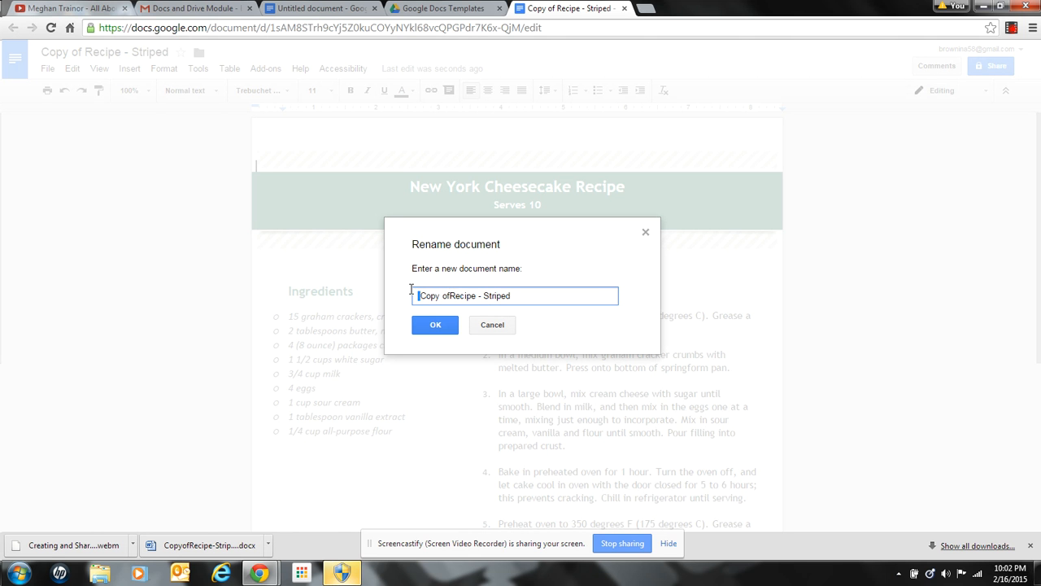
{"action": "left_click_drag", "start_coordinate": [545, 292], "coordinate": [386, 295]}
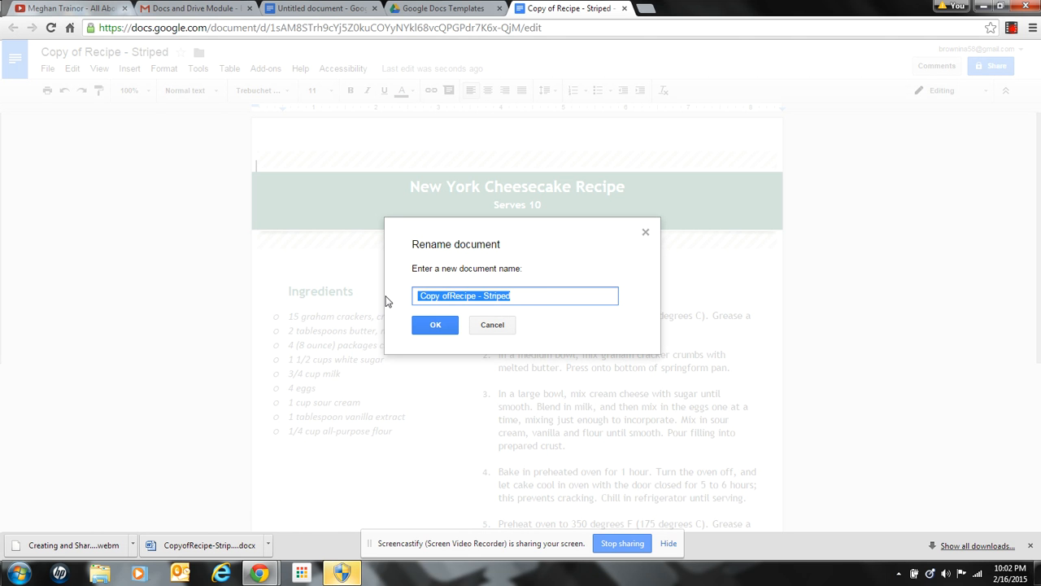
{"action": "type", "text": "Cheese"}
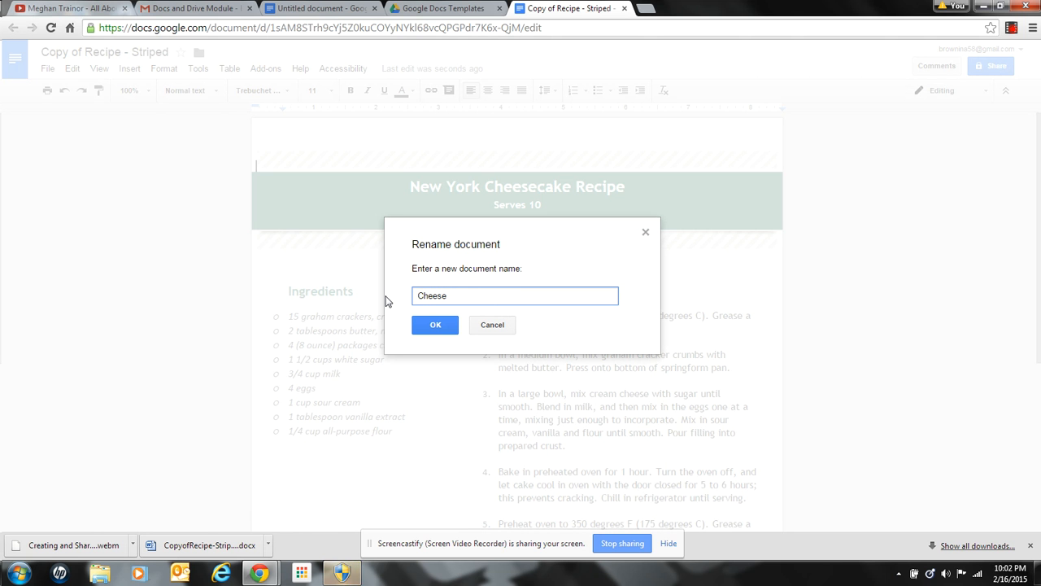
{"action": "type", "text": "cake Re"}
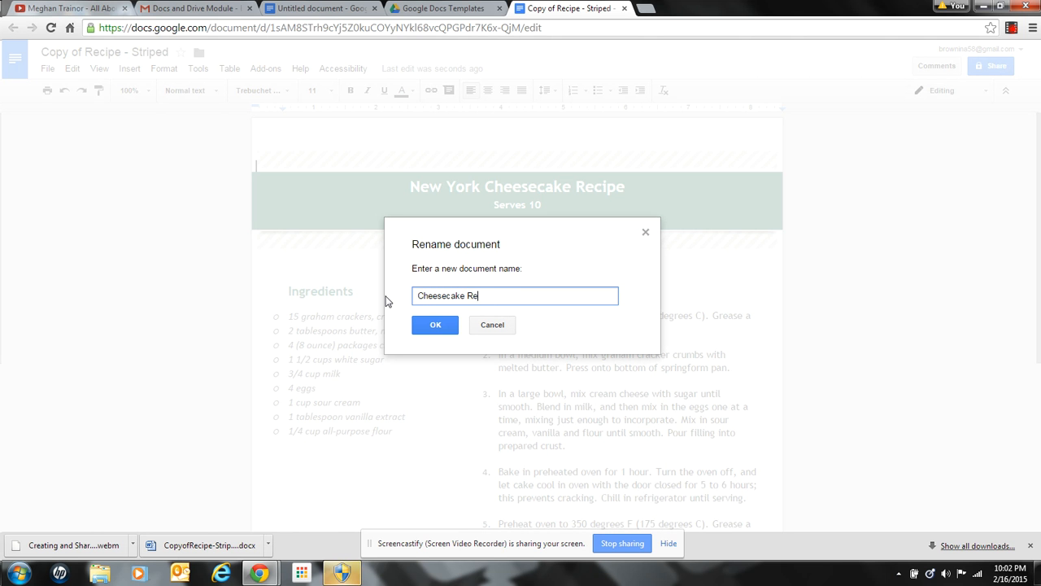
{"action": "type", "text": "cipe"}
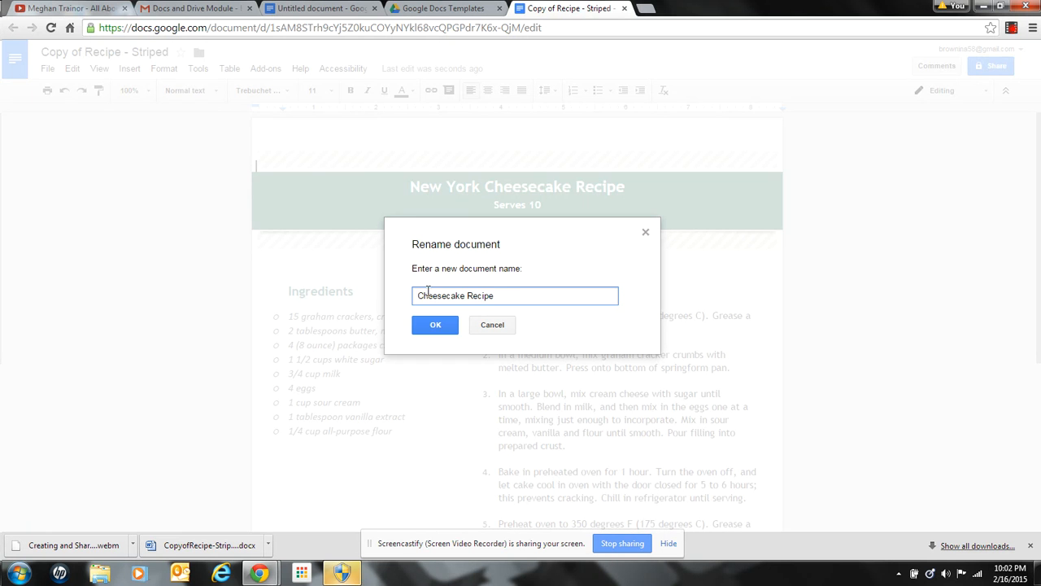
{"action": "left_click", "coordinate": [434, 324]}
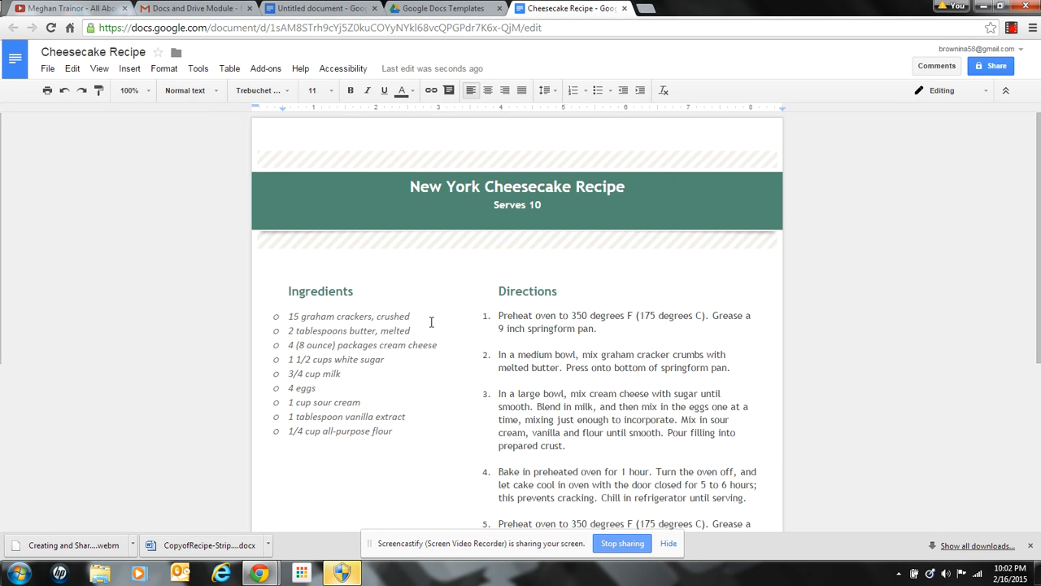
- Shorten the recipe's title in the green banner to "Cheesecake Recipe"
{"action": "left_click", "coordinate": [460, 206]}
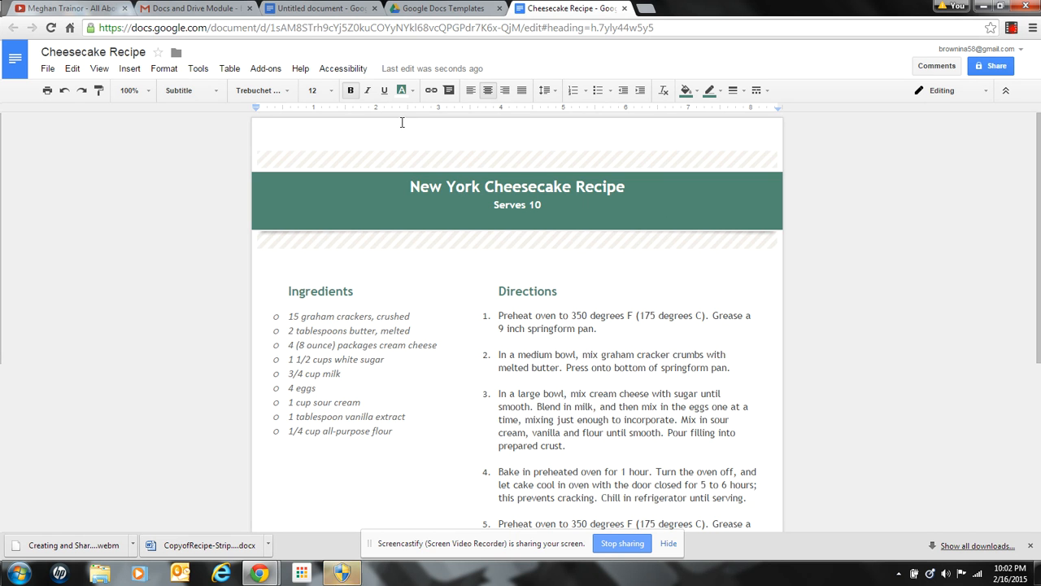
{"action": "left_click", "coordinate": [473, 189]}
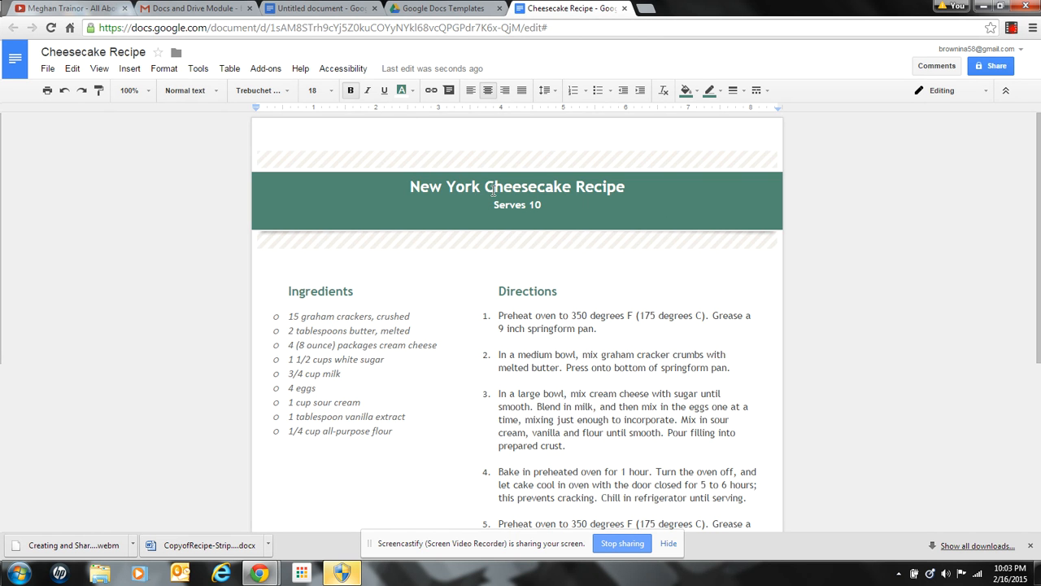
{"action": "left_click_drag", "start_coordinate": [495, 189], "coordinate": [404, 177]}
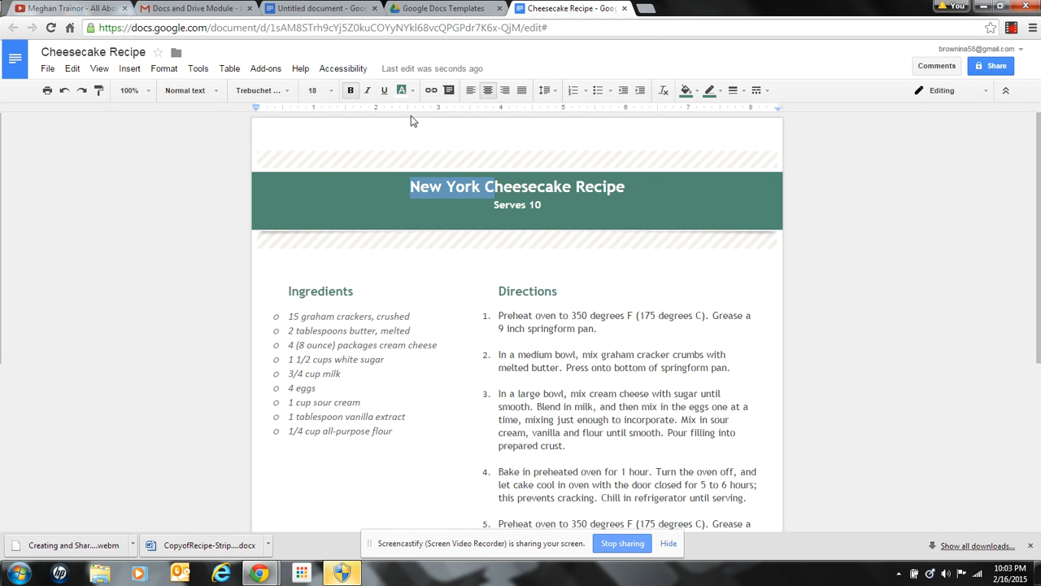
{"action": "type", "text": "C"}
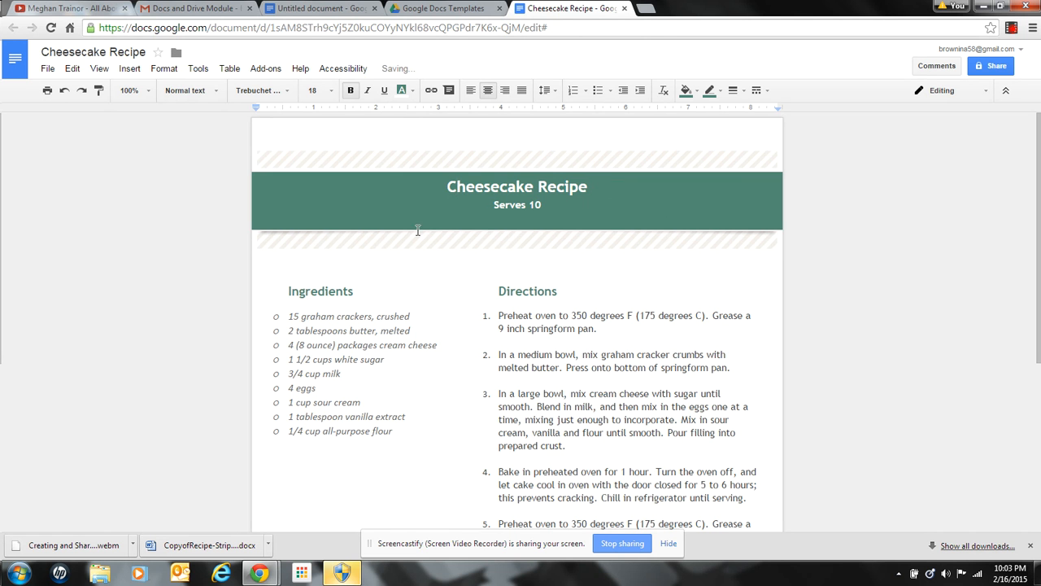
- Replace the first ingredient in the list with "1 8 oz package of cream chees"
{"action": "left_click_drag", "start_coordinate": [410, 318], "coordinate": [290, 310]}
{"action": "type", "text": "1"}
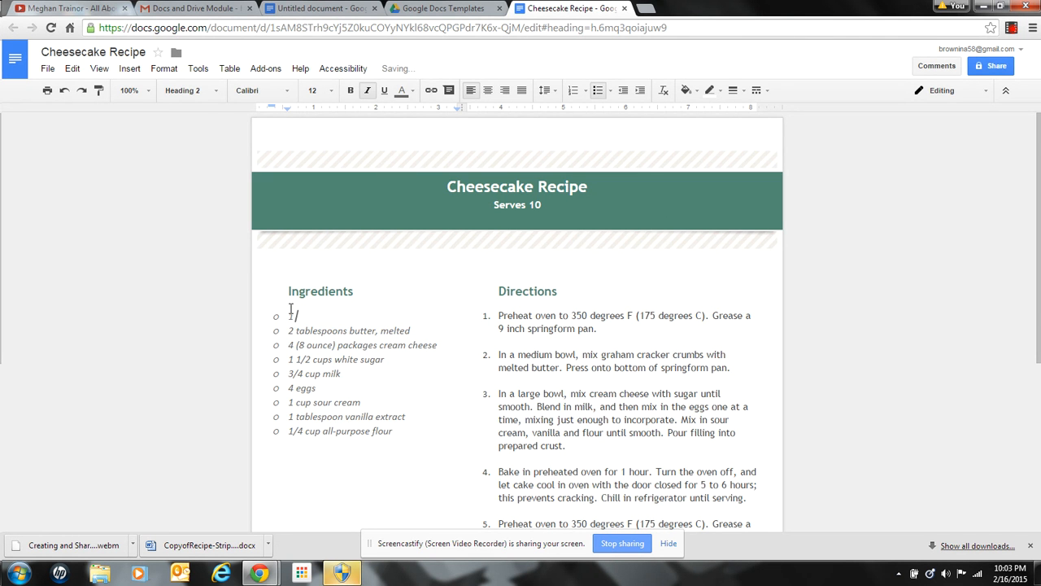
{"action": "type", "text": " packag"}
{"action": "key", "text": "BackSpace"}
{"action": "key", "text": "BackSpace"}
{"action": "key", "text": "BackSpace"}
{"action": "key", "text": "BackSpace"}
{"action": "key", "text": "BackSpace"}
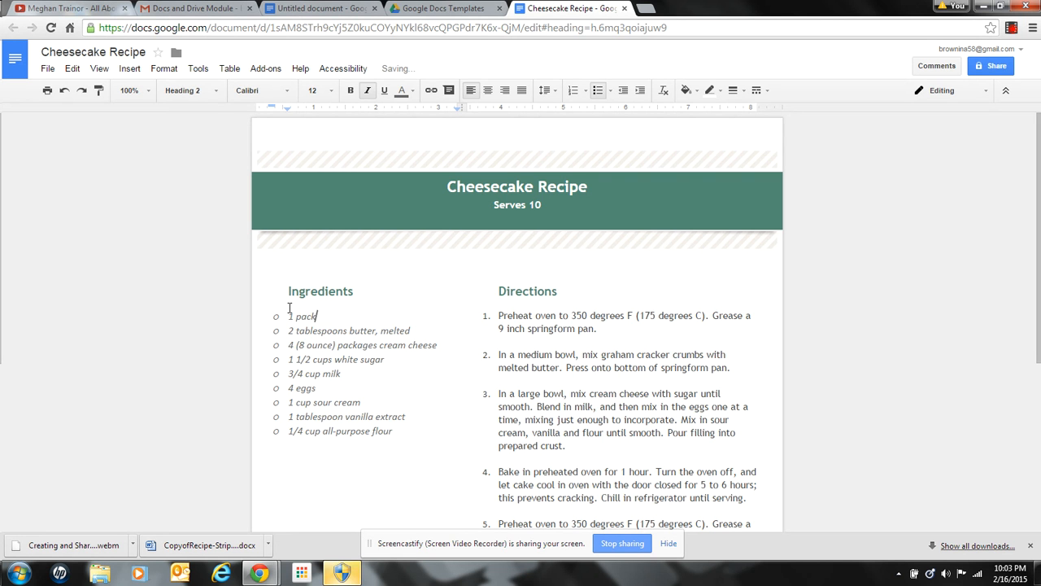
{"action": "type", "text": "8 oz package of cream chees"}
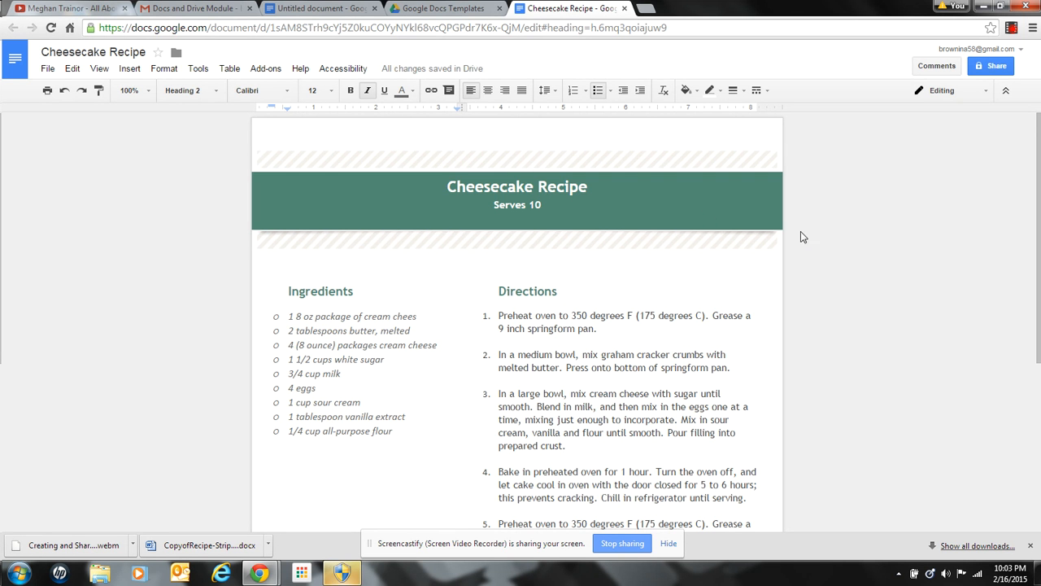
- Share the recipe with the contact's suggested school e-mail address with edit access, and confirm sending the invitation
{"action": "left_click", "coordinate": [986, 68]}
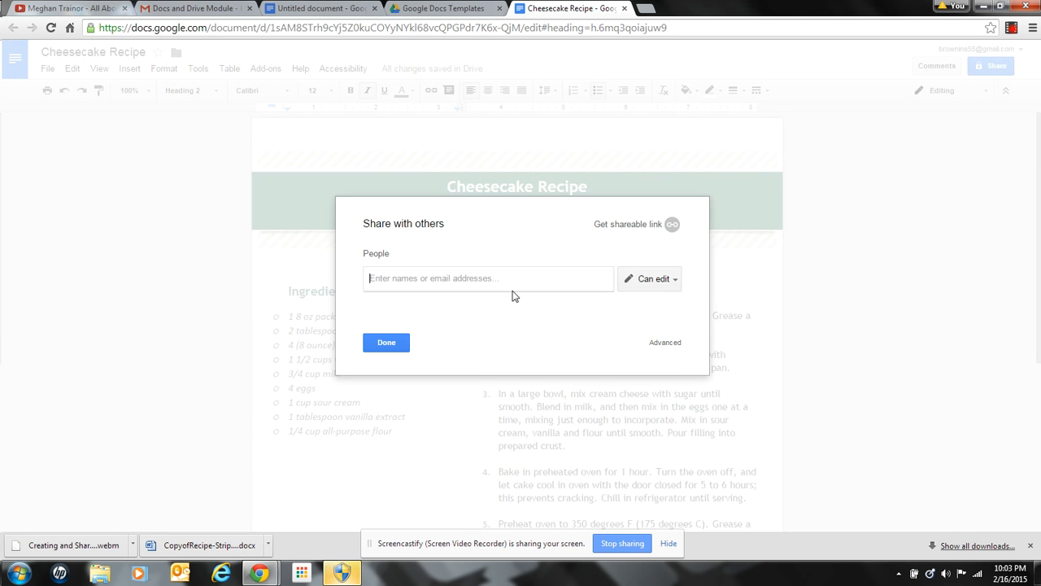
{"action": "type", "text": "br"}
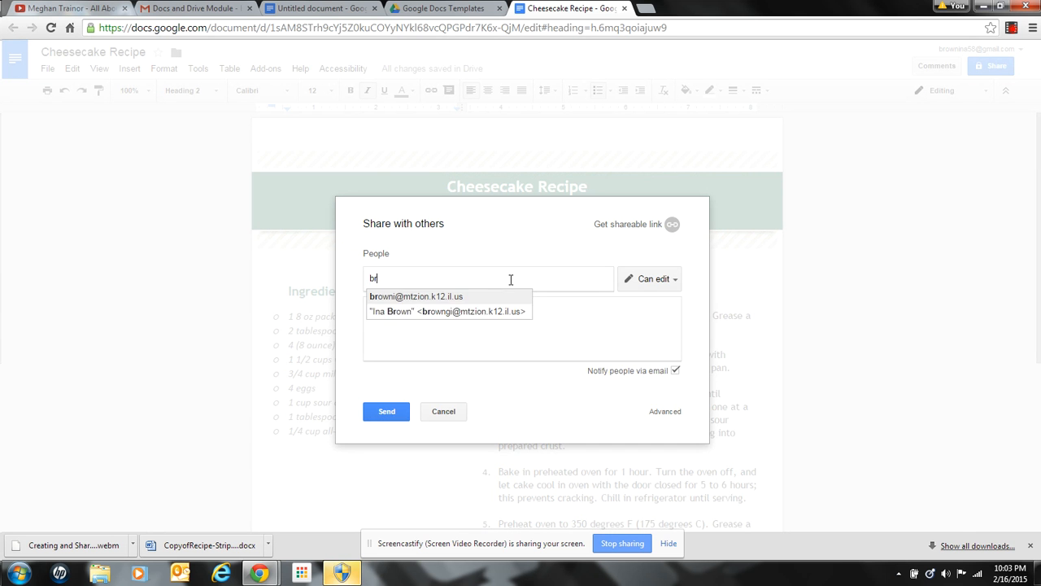
{"action": "left_click", "coordinate": [493, 316]}
{"action": "left_click", "coordinate": [380, 413]}
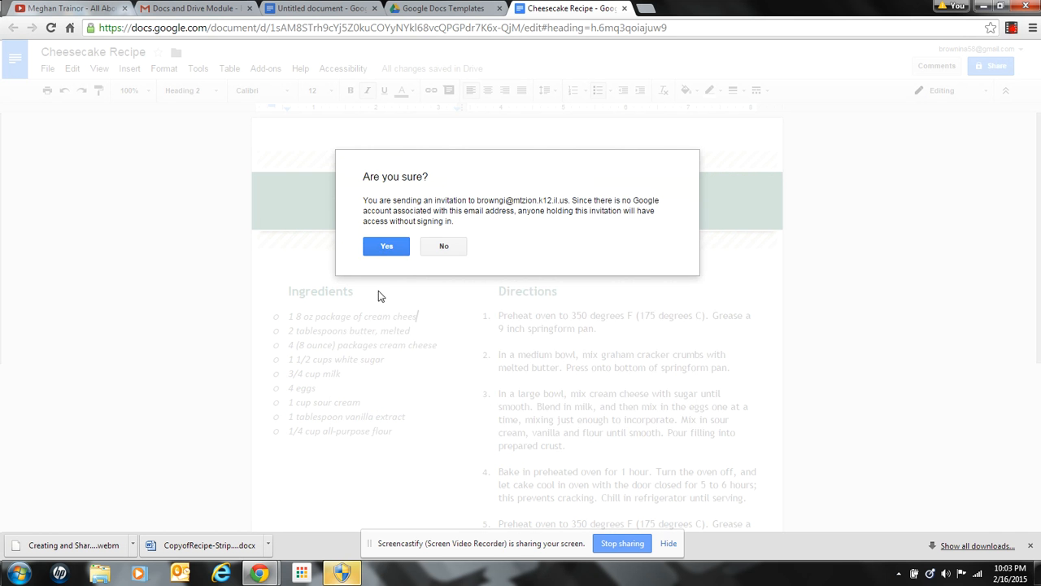
{"action": "left_click", "coordinate": [386, 249]}
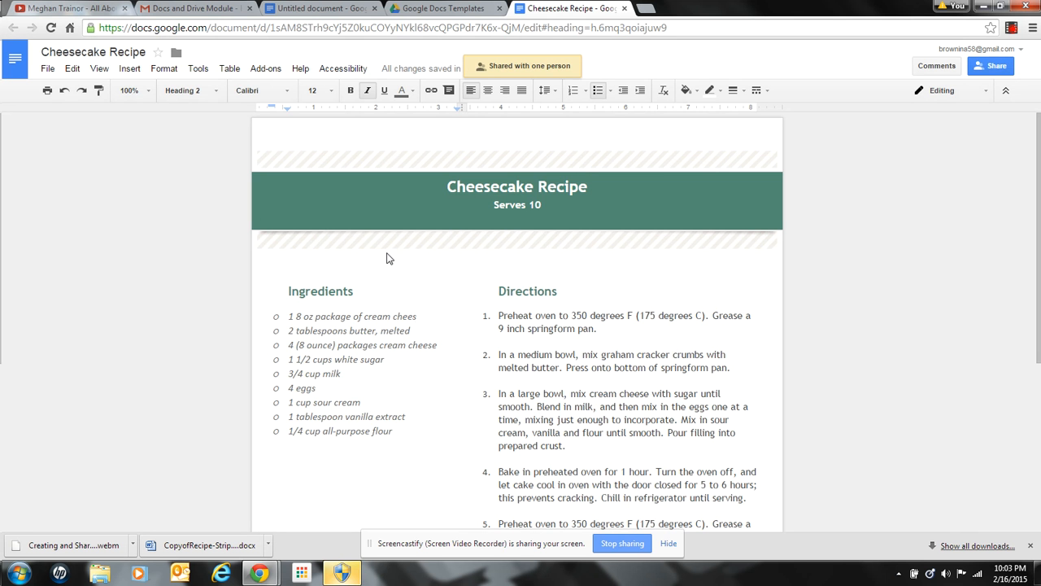
- Open the converted Excel Chapter 5 Worksheet from the recent documents and view its web publishing embed code and link
{"action": "left_click", "coordinate": [20, 66]}
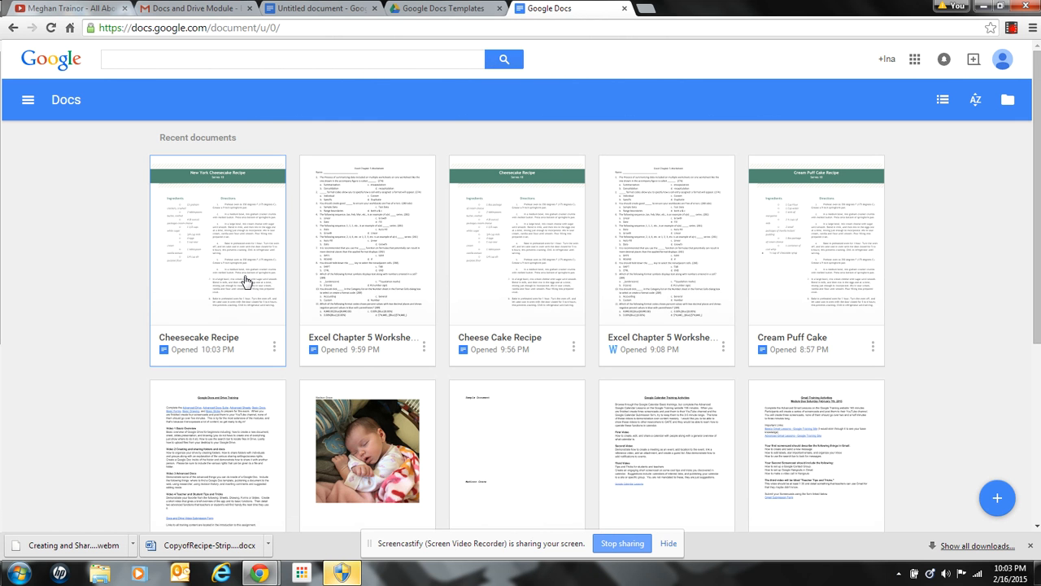
{"action": "left_click", "coordinate": [339, 271]}
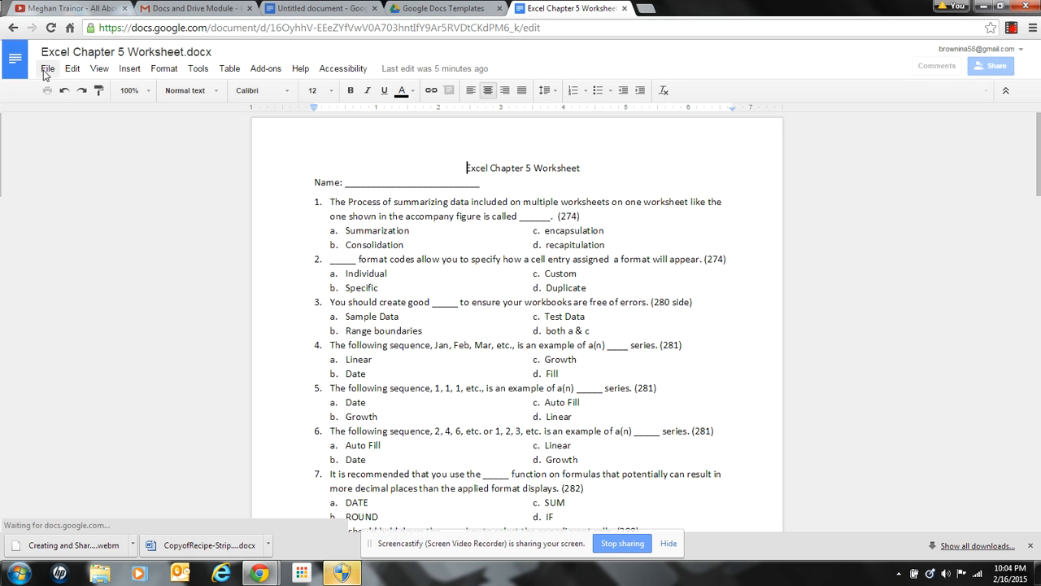
{"action": "left_click", "coordinate": [46, 70]}
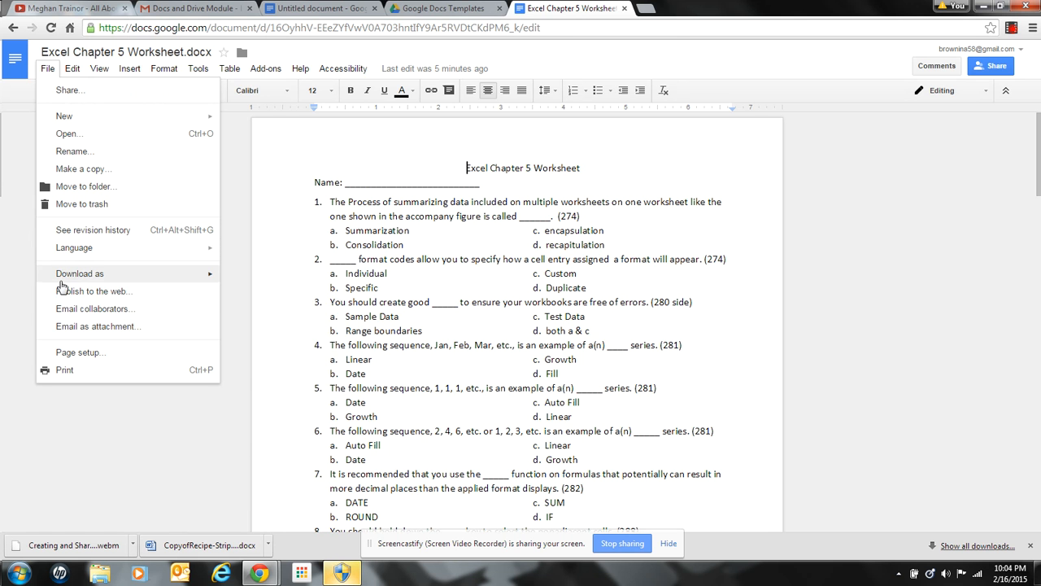
{"action": "left_click", "coordinate": [63, 292]}
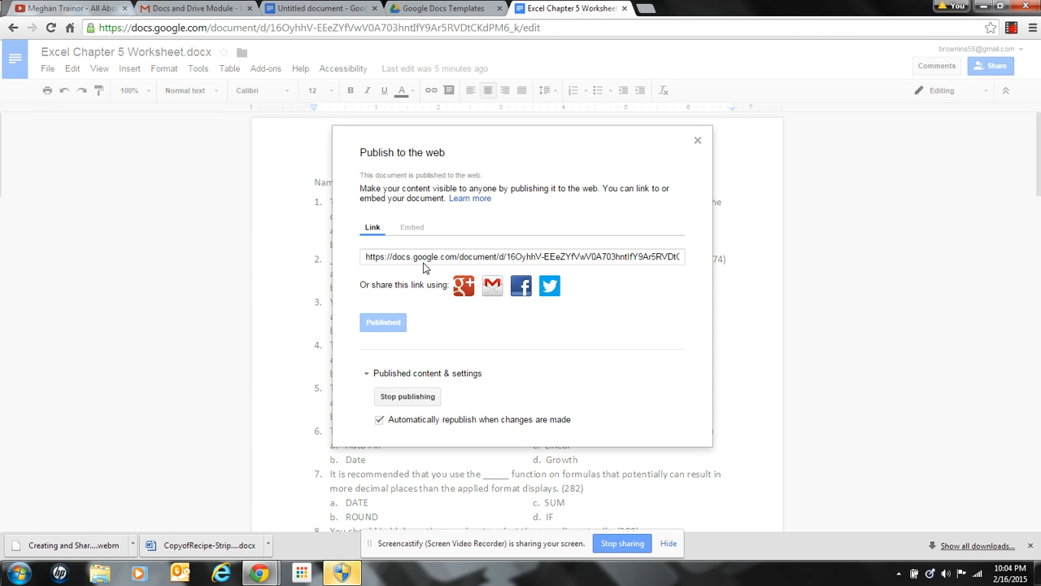
{"action": "left_click", "coordinate": [416, 231]}
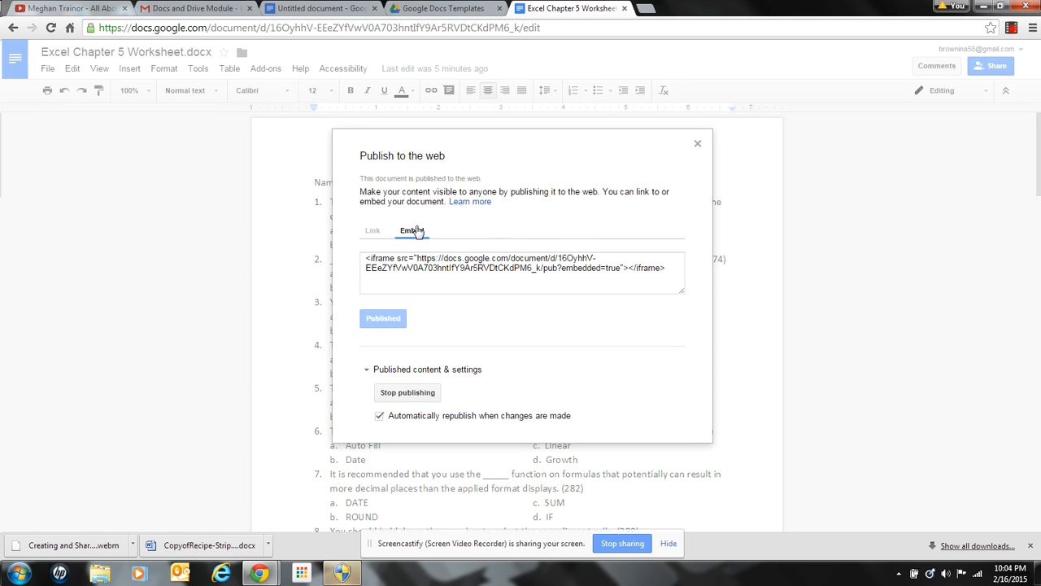
{"action": "left_click", "coordinate": [370, 232]}
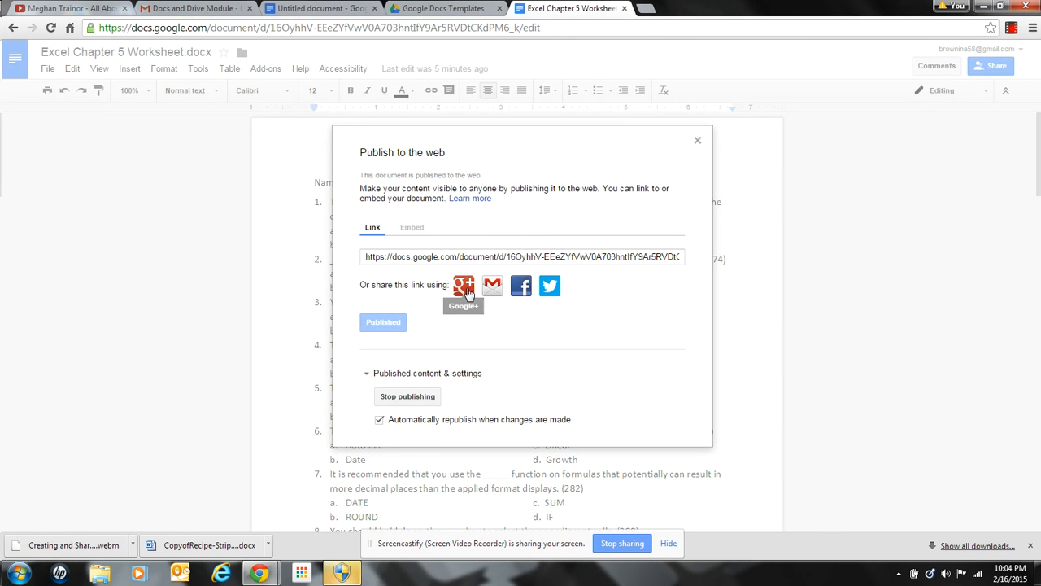
- Start a Gmail message containing the published link, addressed to the suggested gmailgroups computer group, with the subject "Link to Excel 5 Worksheet"
{"action": "left_click", "coordinate": [492, 286]}
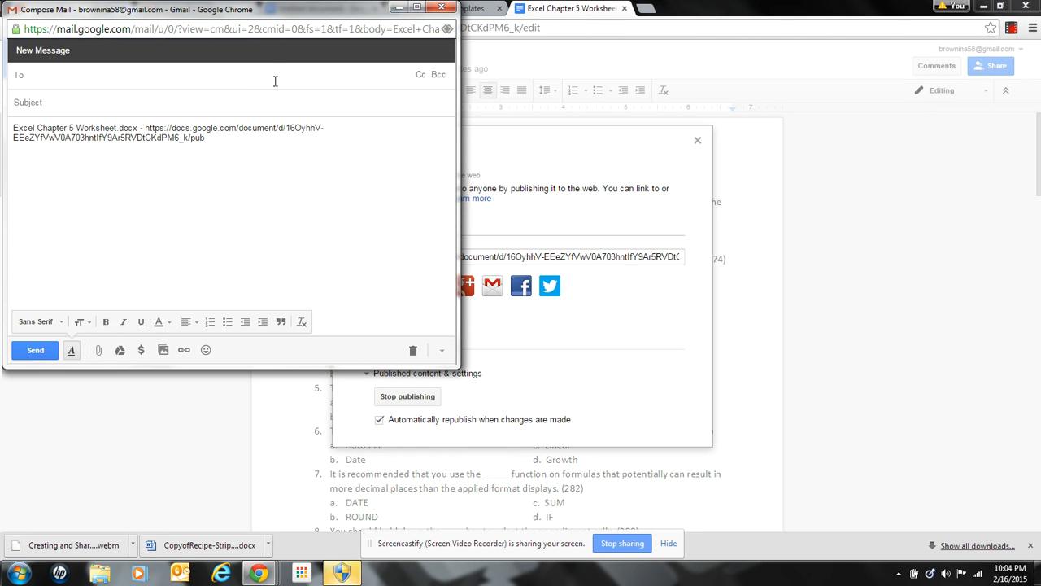
{"action": "type", "text": "a"}
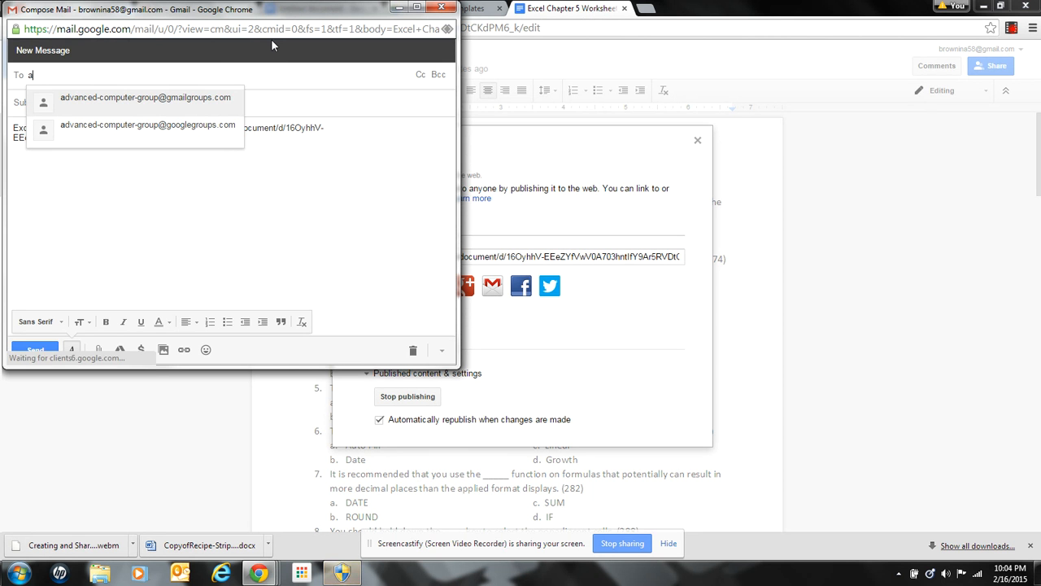
{"action": "left_click", "coordinate": [225, 102]}
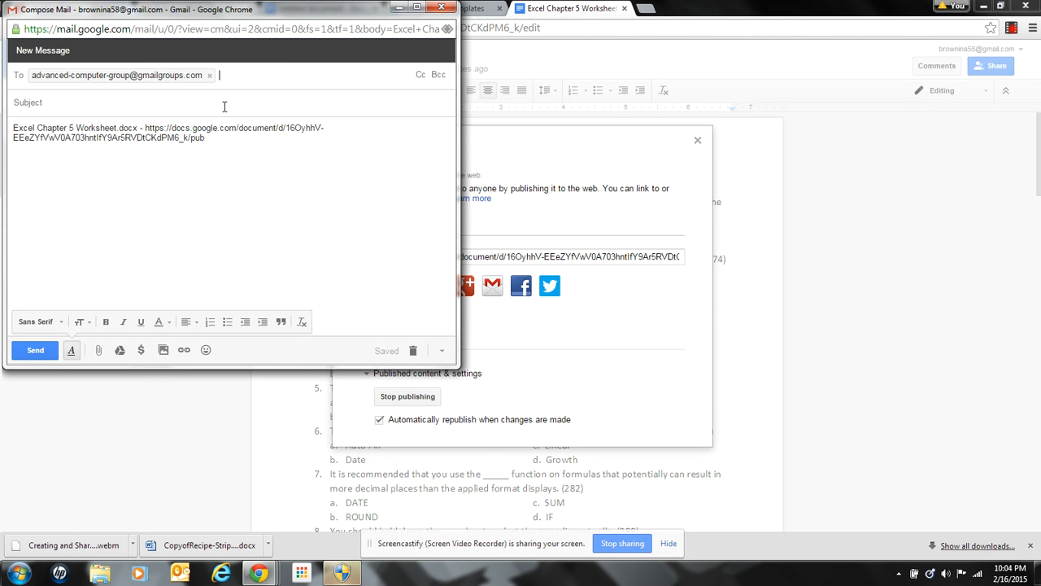
{"action": "left_click", "coordinate": [219, 100]}
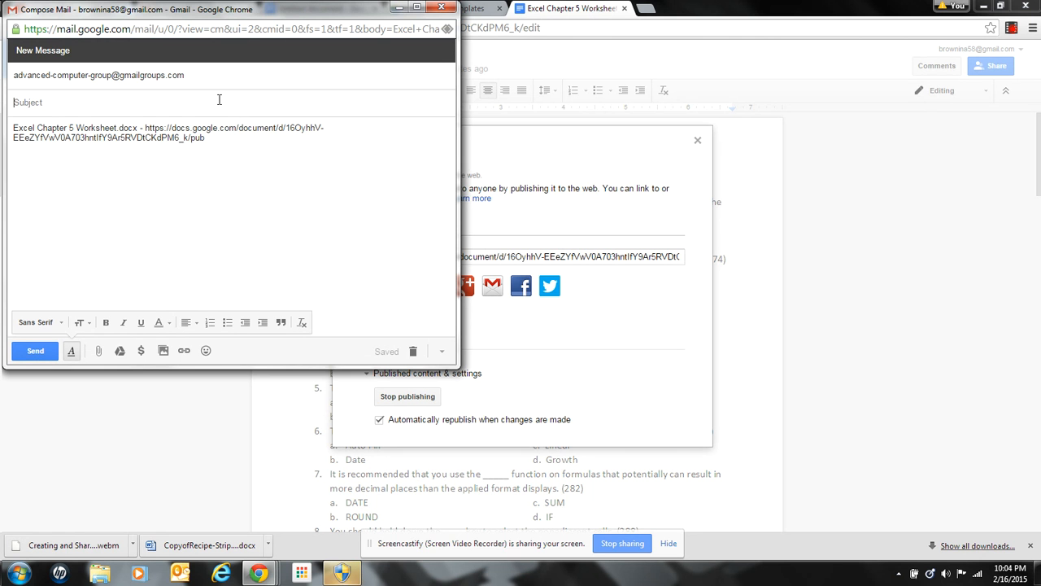
{"action": "type", "text": "U"}
{"action": "type", "text": "ink to Excel 5 Worksheet"}
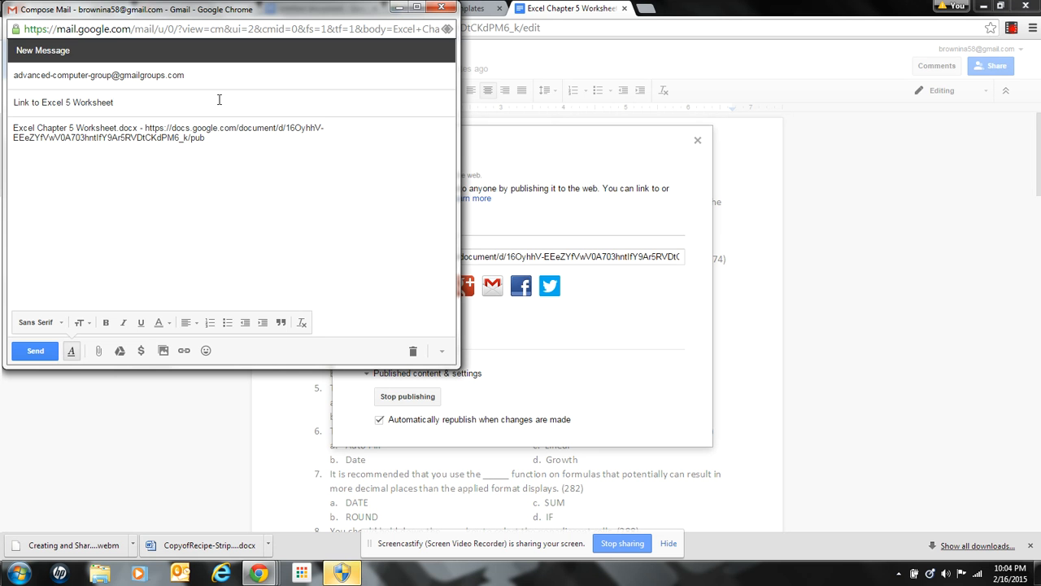
- Add the line "Here is the link." below the worksheet link, send the e-mail, and close the publishing settings
{"action": "left_click", "coordinate": [221, 144]}
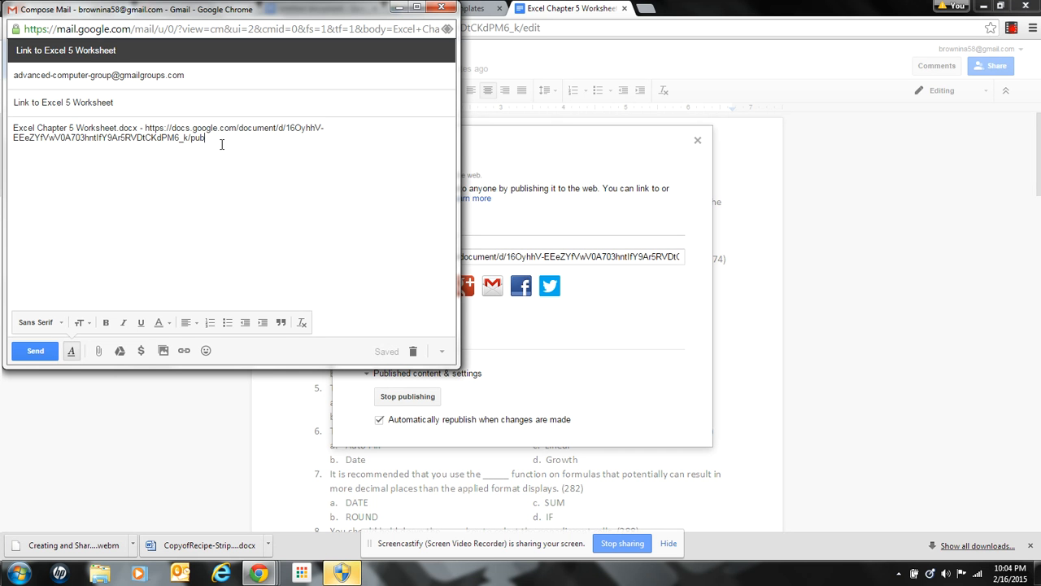
{"action": "type", "text": "Here is the link."}
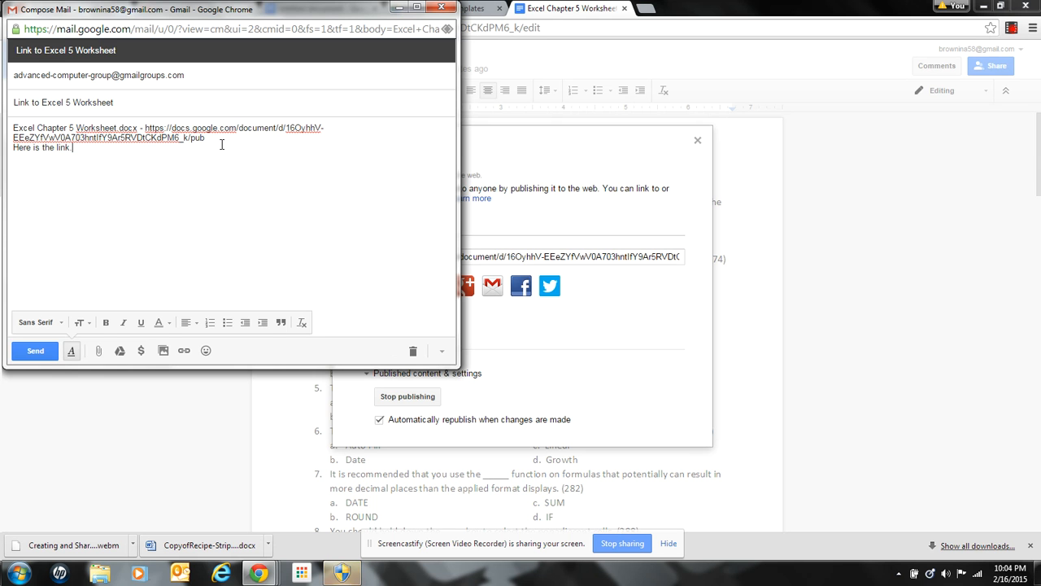
{"action": "left_click", "coordinate": [37, 357]}
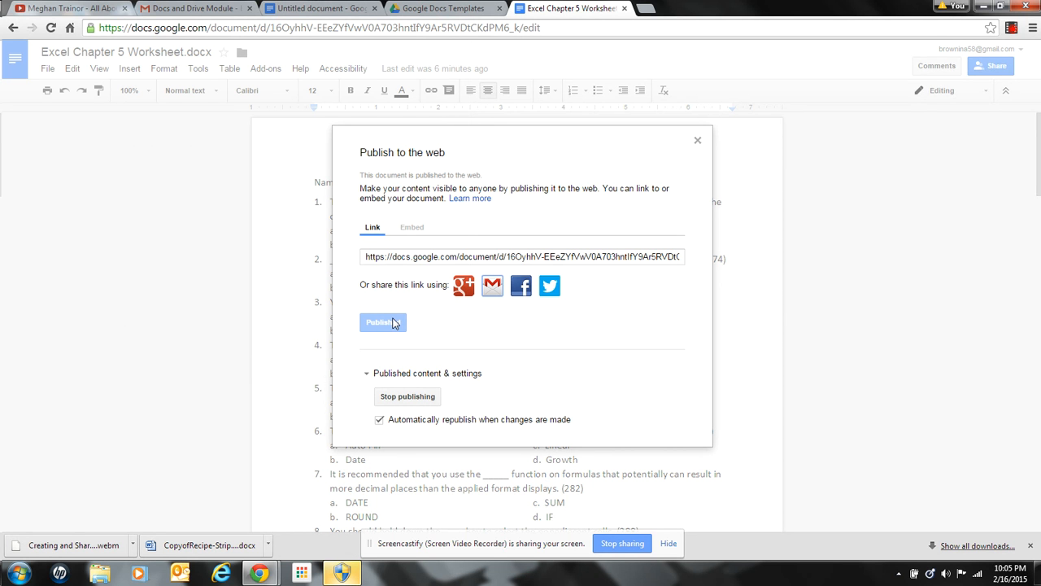
{"action": "left_click", "coordinate": [696, 142]}
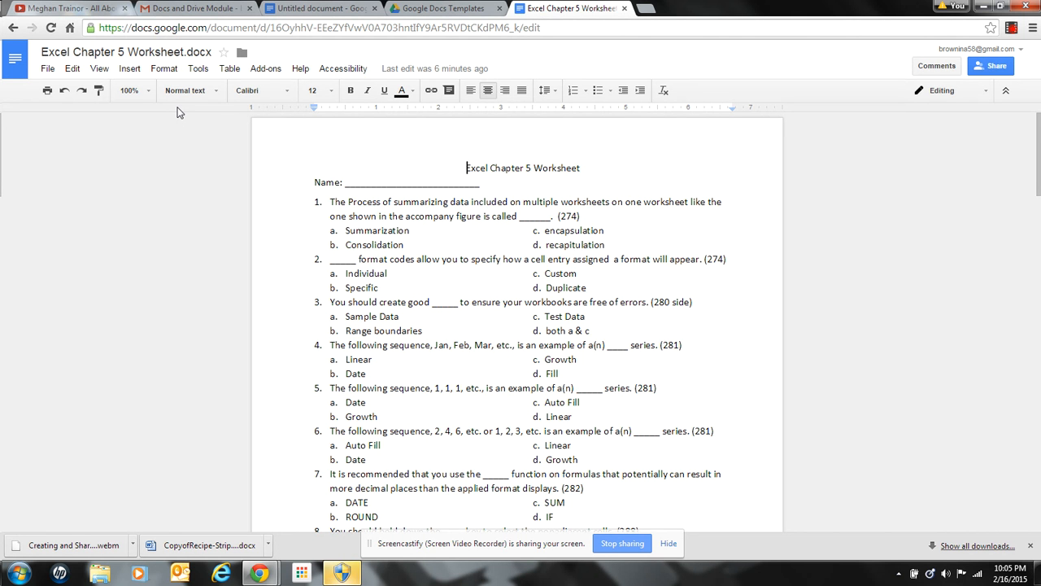
- Examine the worksheet's 9:13 PM revision in the revision history with changes hidden and shown, and close the history
{"action": "left_click", "coordinate": [54, 71]}
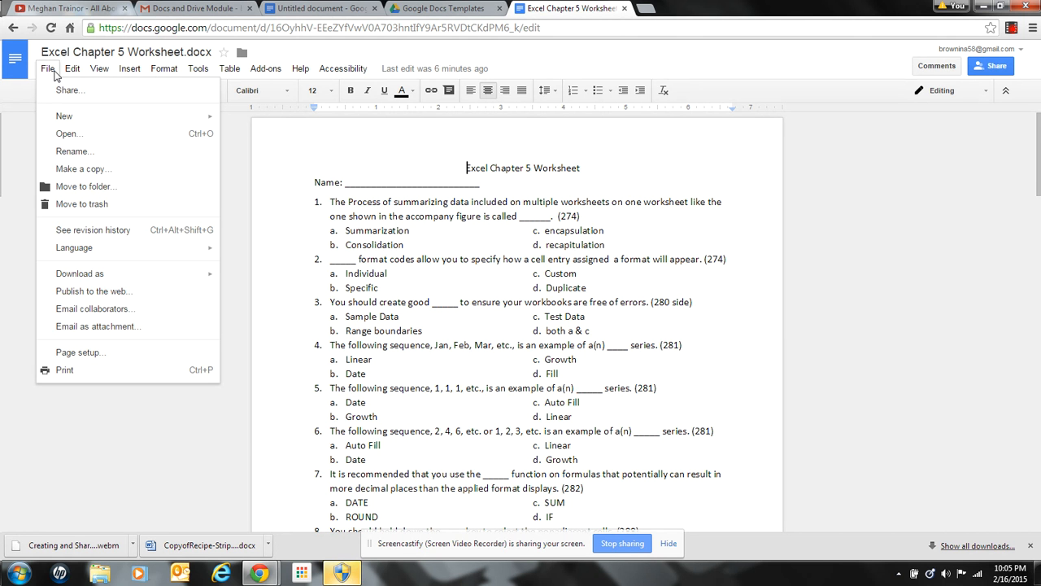
{"action": "left_click", "coordinate": [72, 231]}
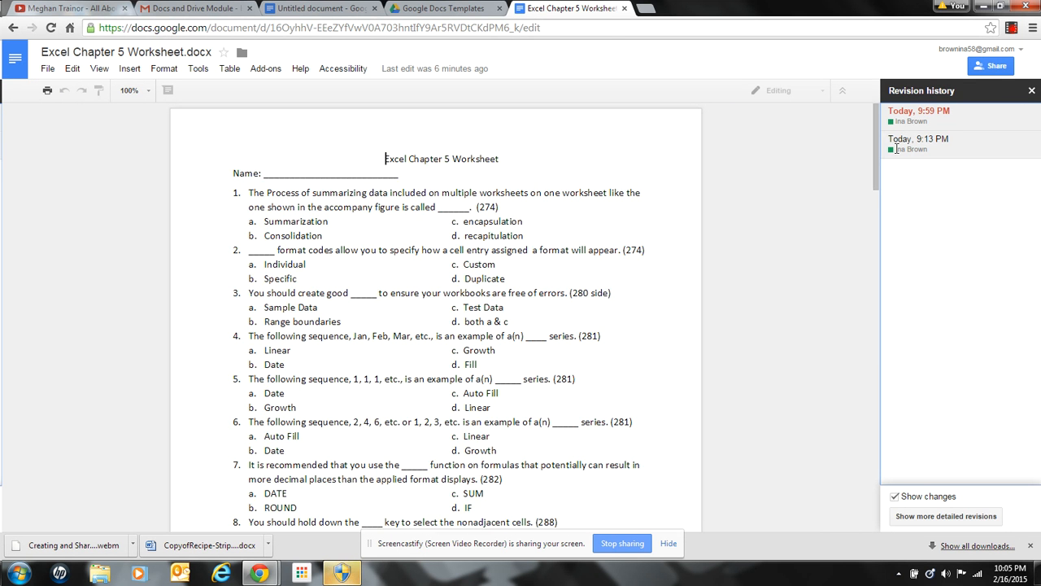
{"action": "double_click", "coordinate": [896, 150]}
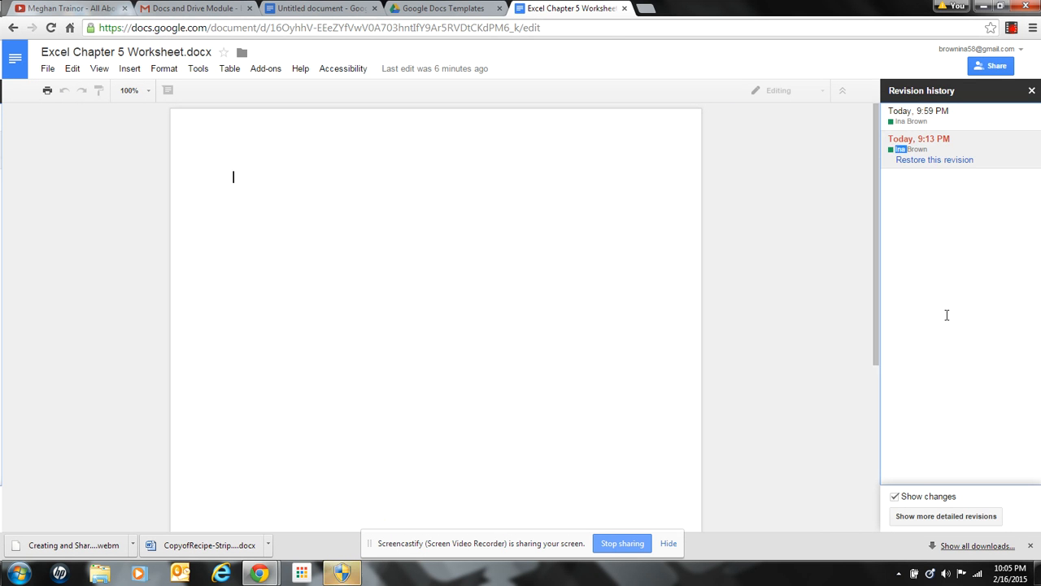
{"action": "left_click", "coordinate": [895, 498]}
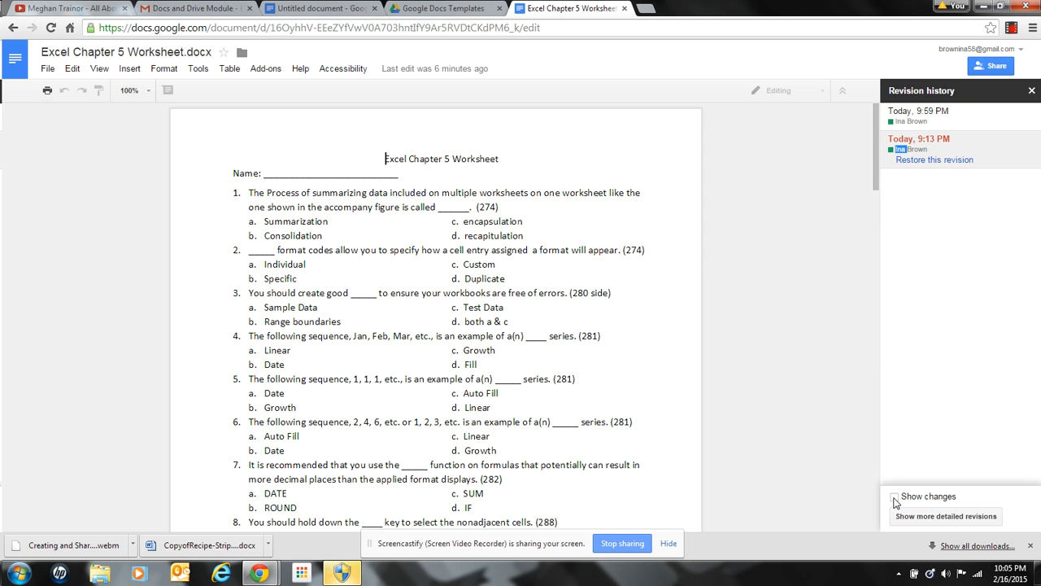
{"action": "left_click", "coordinate": [895, 497]}
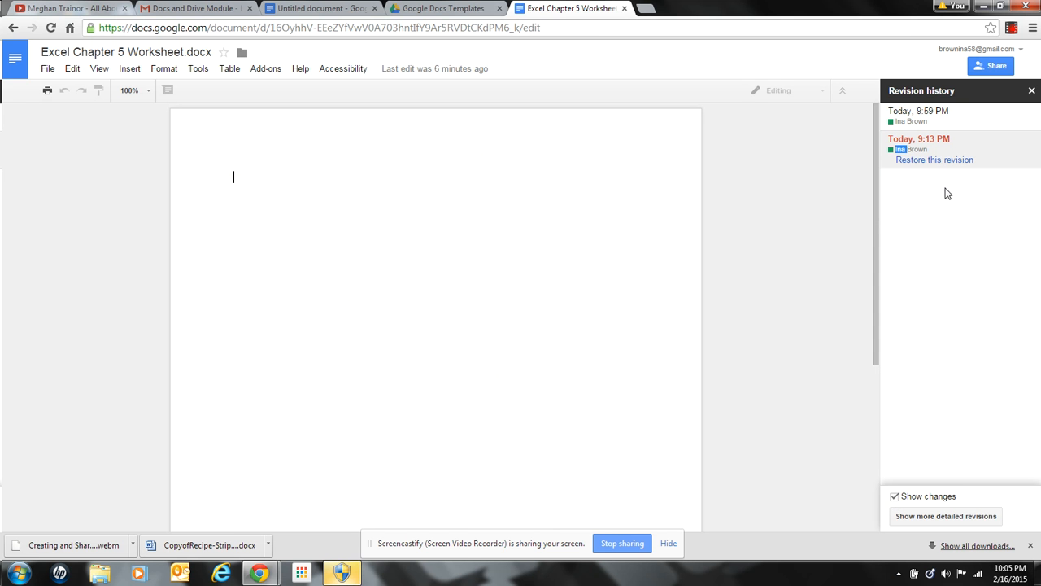
{"action": "left_click", "coordinate": [1032, 91]}
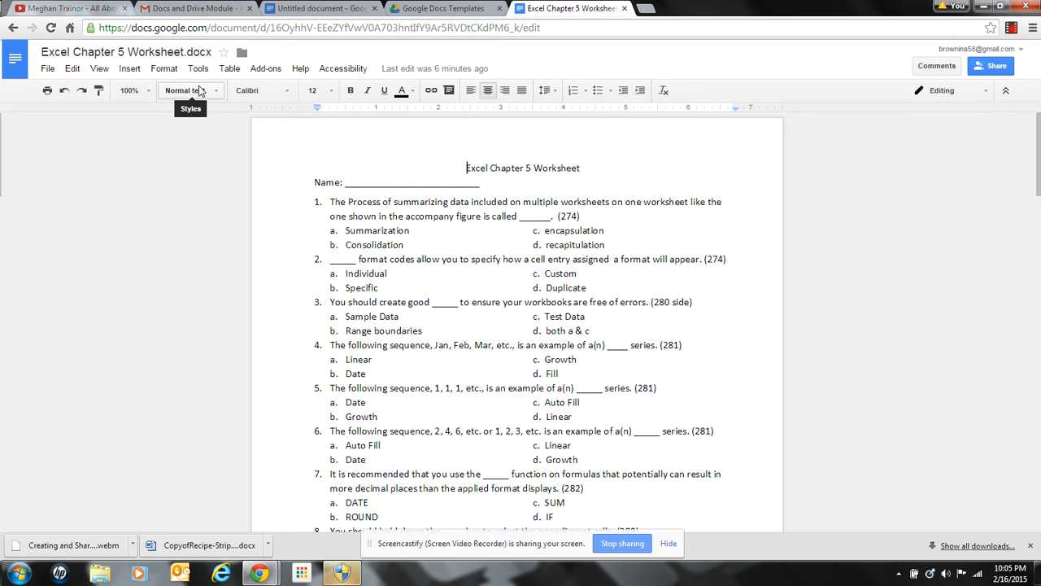
- Open the Research tool for the worksheet and look over its personal and web results
{"action": "left_click", "coordinate": [177, 72]}
{"action": "mouse_move", "coordinate": [191, 72]}
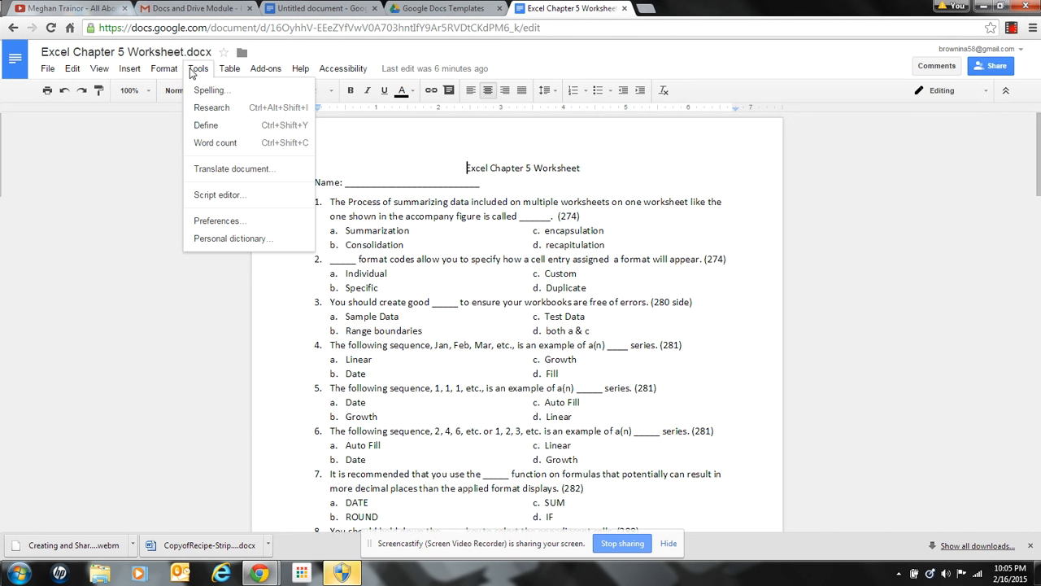
{"action": "left_click", "coordinate": [211, 107]}
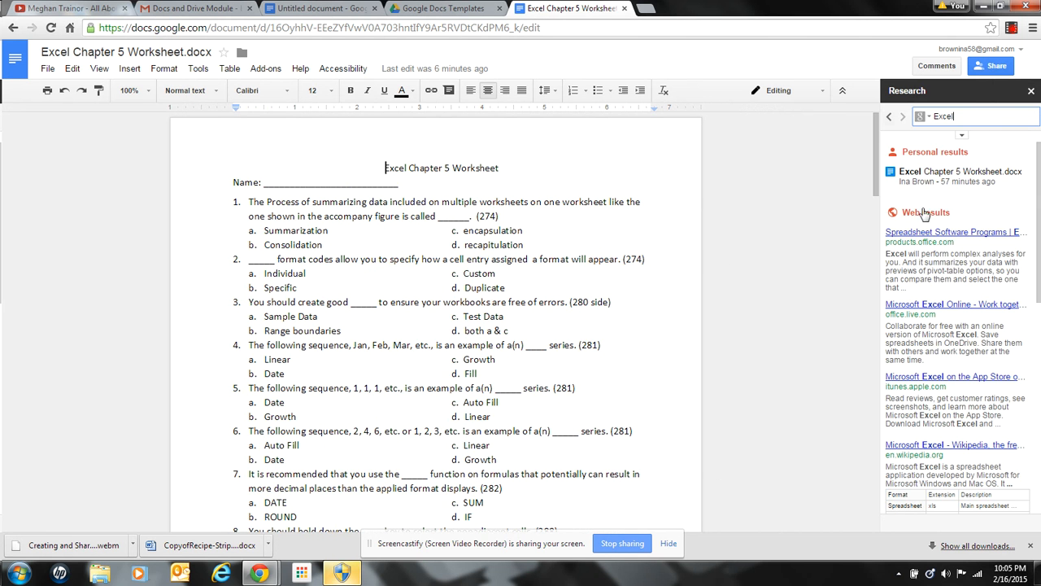
{"action": "mouse_move", "coordinate": [951, 313]}
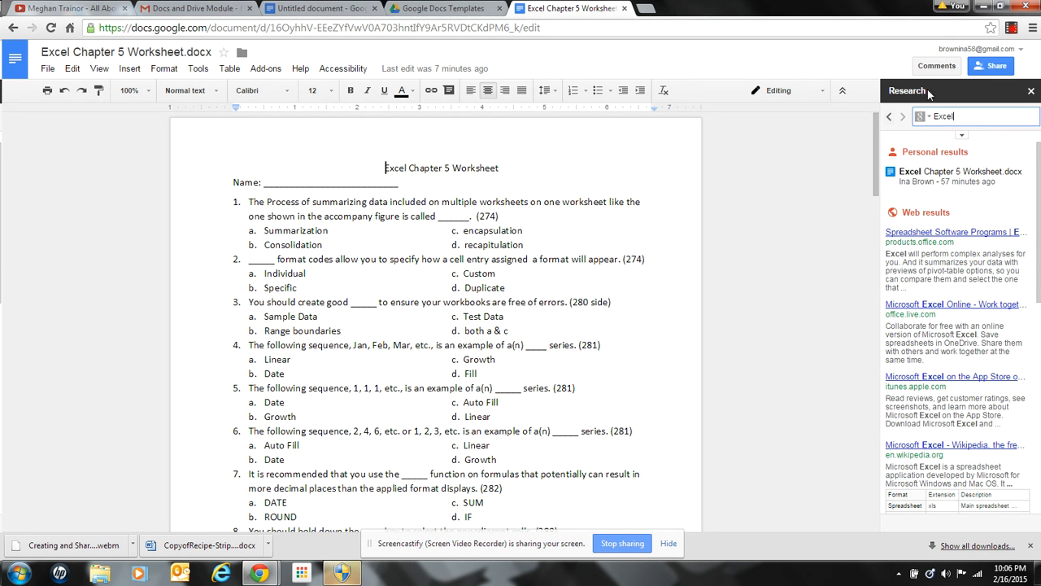
- Search the Research tool for "excel worksheet consolidation", look over the web results, and close the tool
{"action": "left_click", "coordinate": [967, 119]}
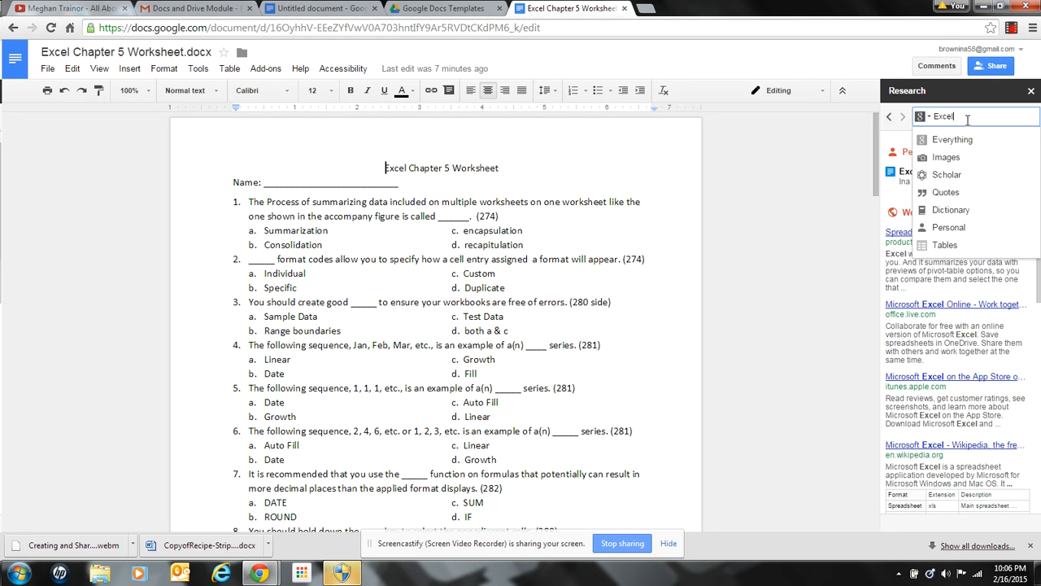
{"action": "key", "text": "BackSpace"}
{"action": "key", "text": "BackSpace"}
{"action": "key", "text": "BackSpace"}
{"action": "key", "text": "BackSpace"}
{"action": "key", "text": "BackSpace"}
{"action": "type", "text": "excel"}
{"action": "key", "text": "Return"}
{"action": "type", "text": "wor"}
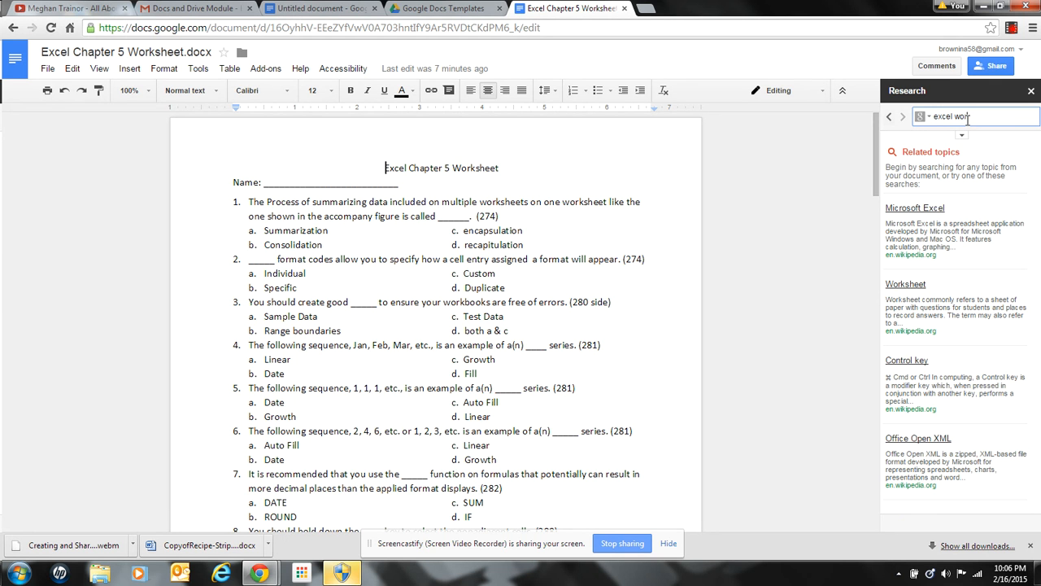
{"action": "type", "text": "ksheet consolidation"}
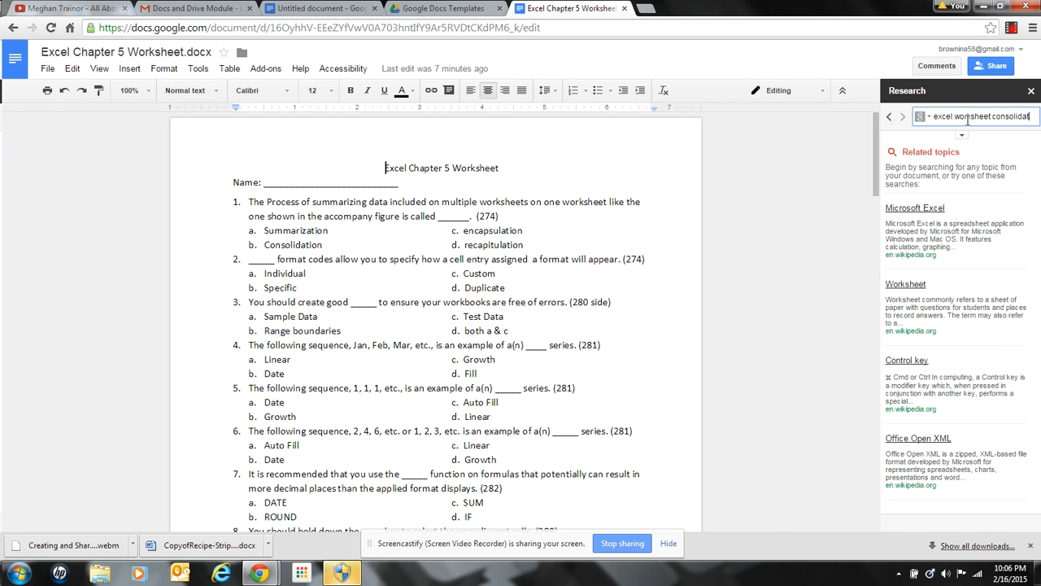
{"action": "key", "text": "Return"}
{"action": "mouse_move", "coordinate": [921, 273]}
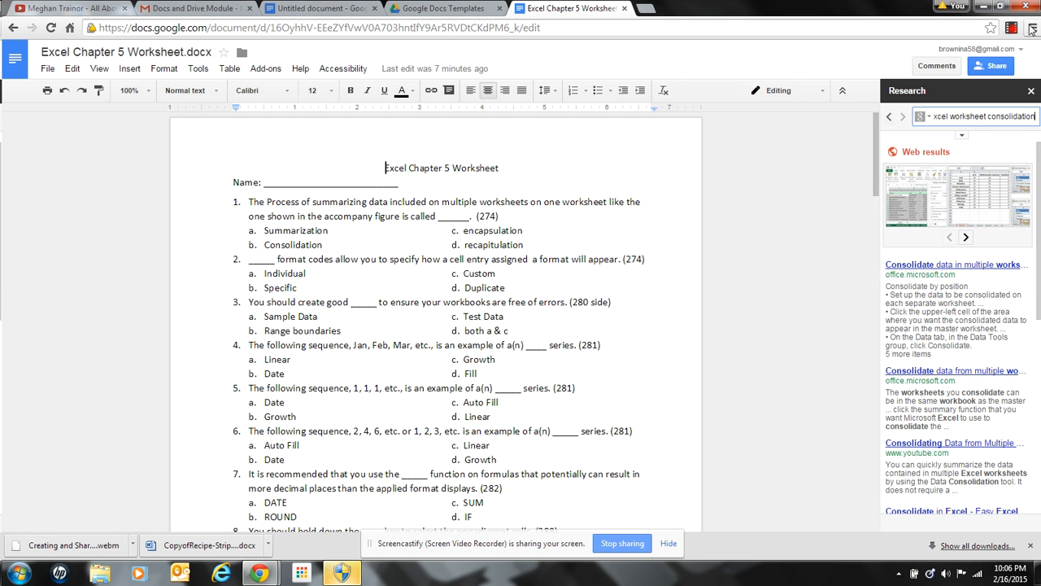
{"action": "left_click", "coordinate": [1031, 92]}
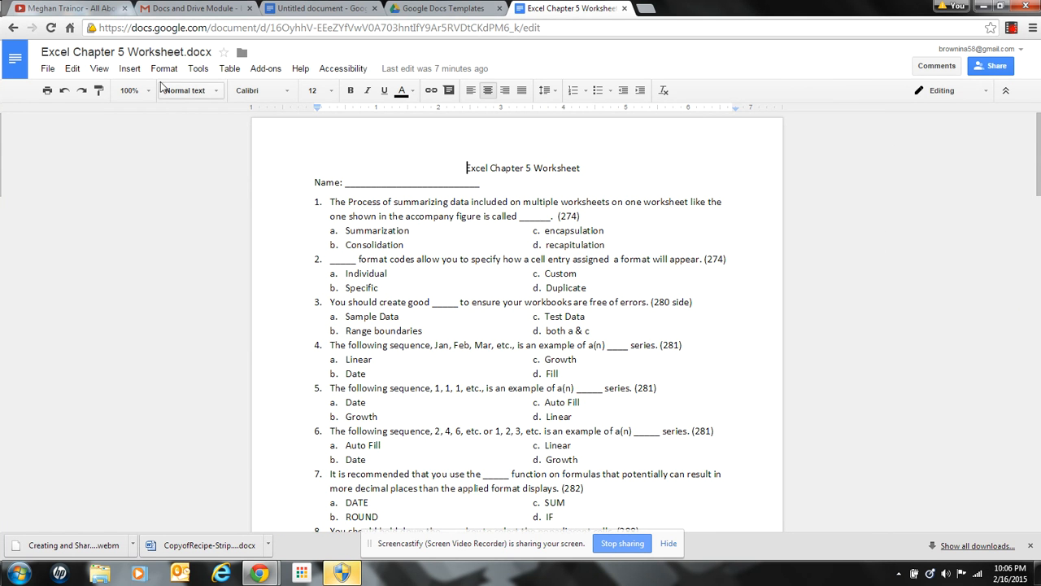
- Add the comment "Change to Google sheets" to the word "Excel" in the worksheet's title
{"action": "left_click", "coordinate": [130, 70]}
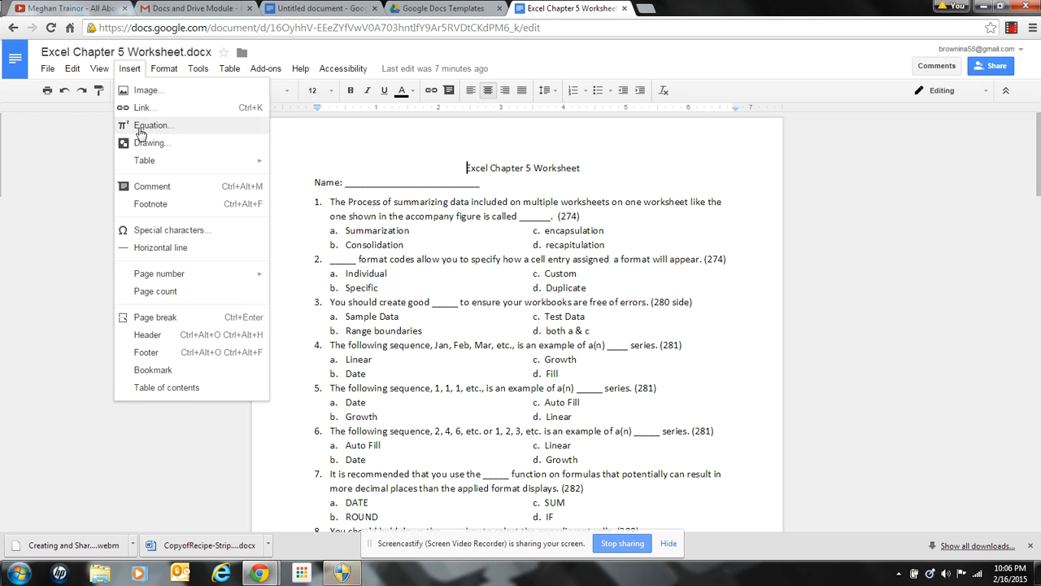
{"action": "left_click", "coordinate": [152, 186]}
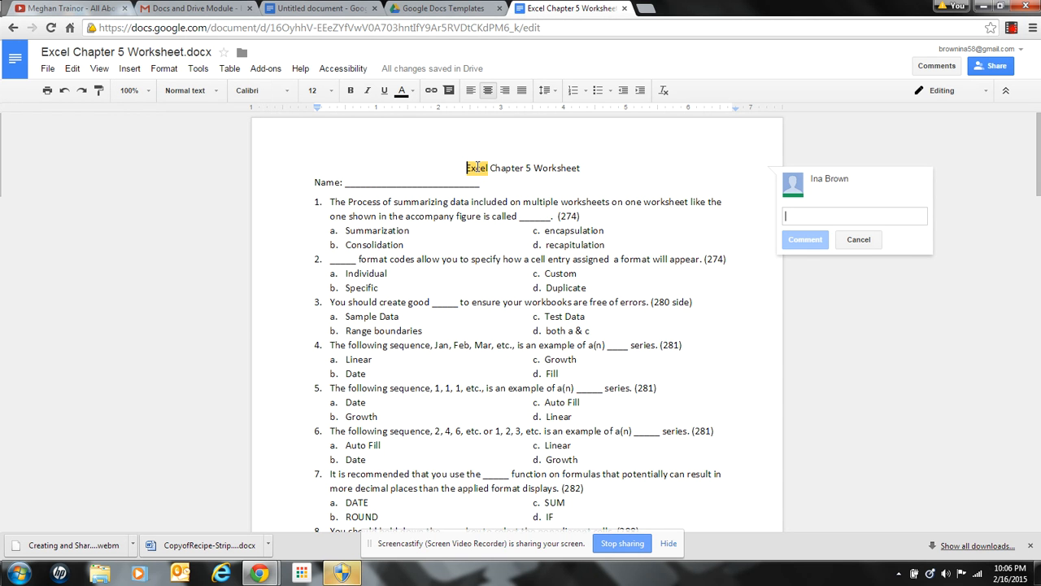
{"action": "type", "text": "Change"}
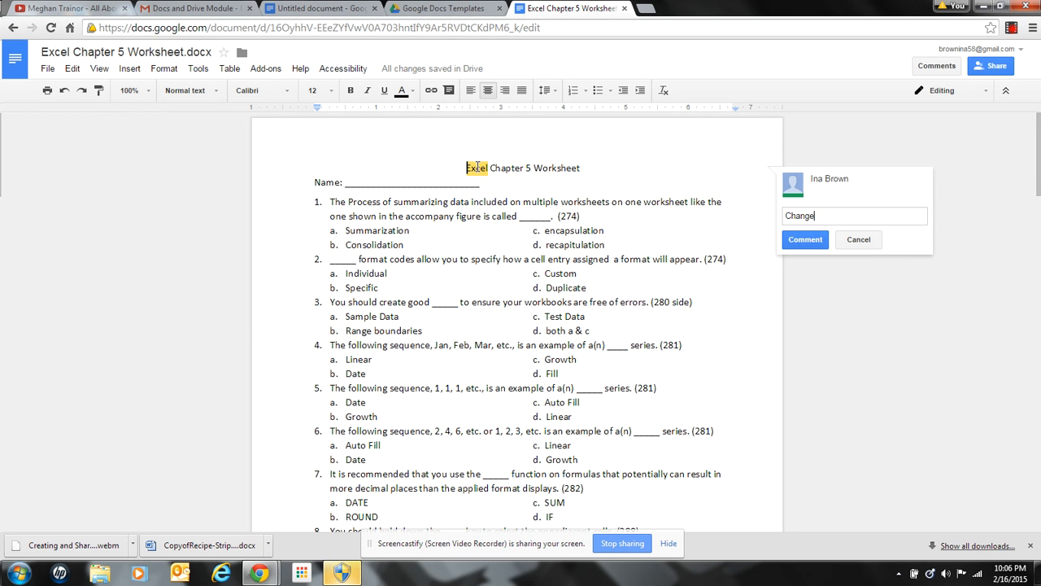
{"action": "type", "text": " to Google sheets"}
{"action": "left_click", "coordinate": [804, 240]}
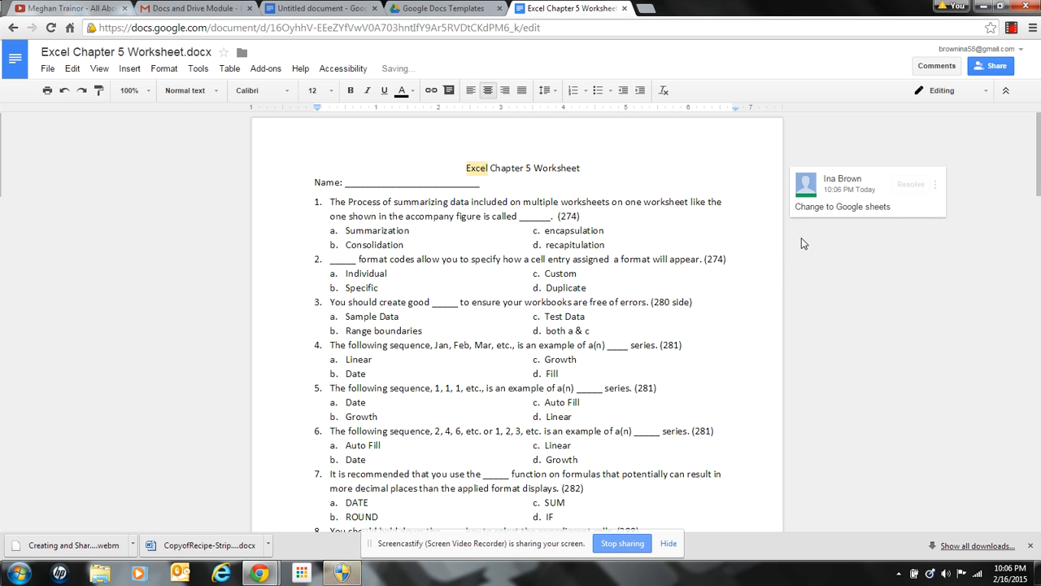
- Delete the comment thread attached to the word "Excel" in the title
{"action": "left_click", "coordinate": [934, 185]}
{"action": "left_click", "coordinate": [898, 230]}
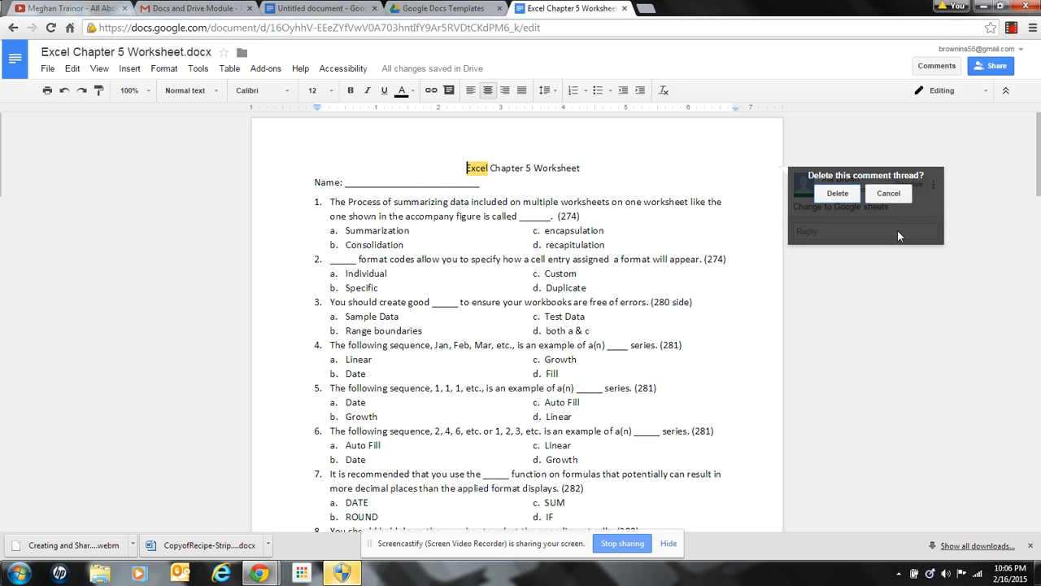
{"action": "left_click", "coordinate": [829, 194]}
- Switch the document from Editing to Suggesting mode
{"action": "left_click", "coordinate": [981, 92]}
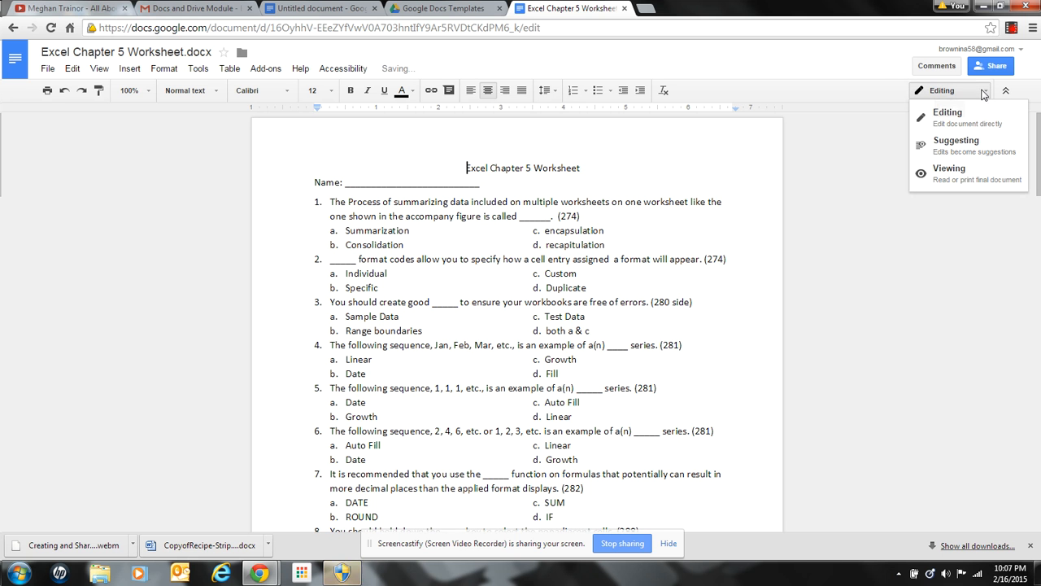
{"action": "left_click", "coordinate": [969, 145]}
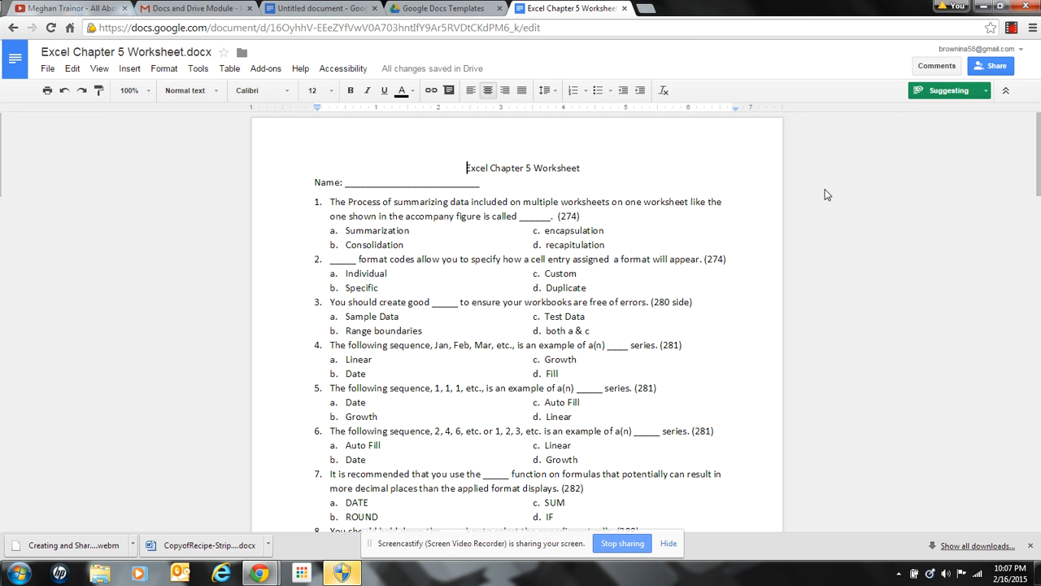
- Suggest adding "change page number" after the page reference in question 2, and reject that suggestion
{"action": "left_click", "coordinate": [725, 259]}
{"action": "type", "text": "change page number"}
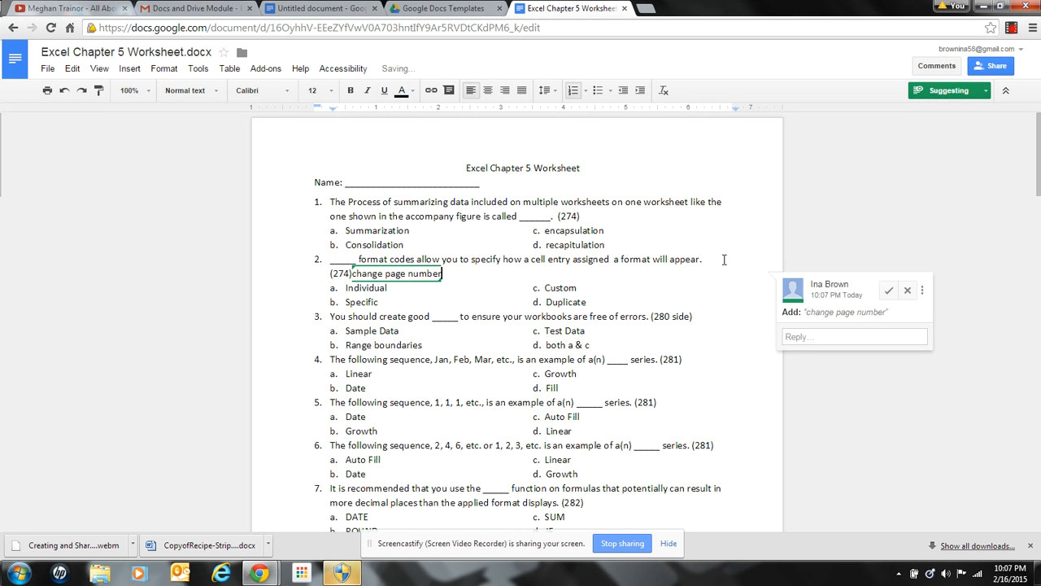
{"action": "left_click", "coordinate": [843, 379]}
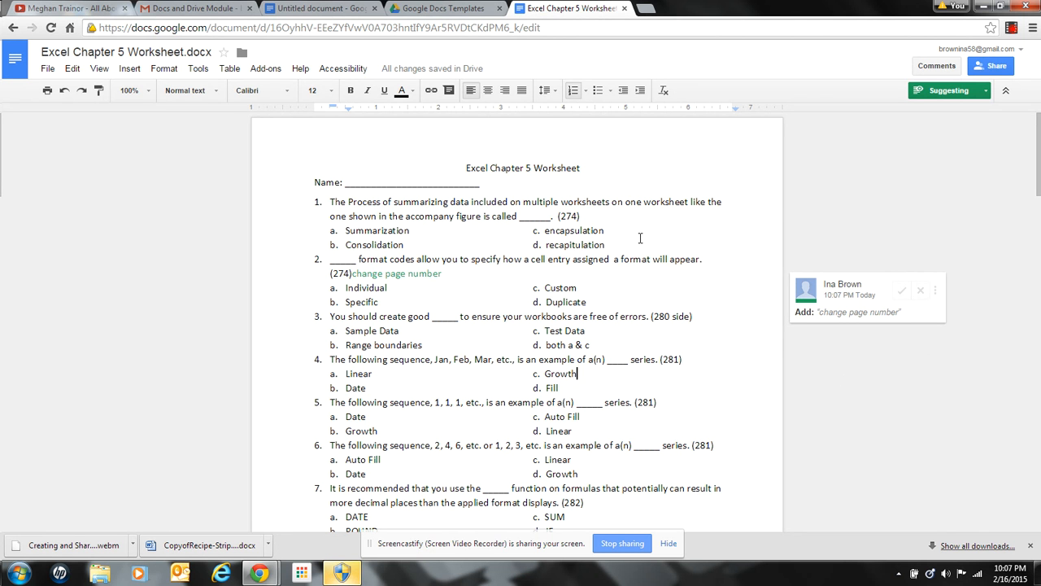
{"action": "left_click", "coordinate": [914, 293]}
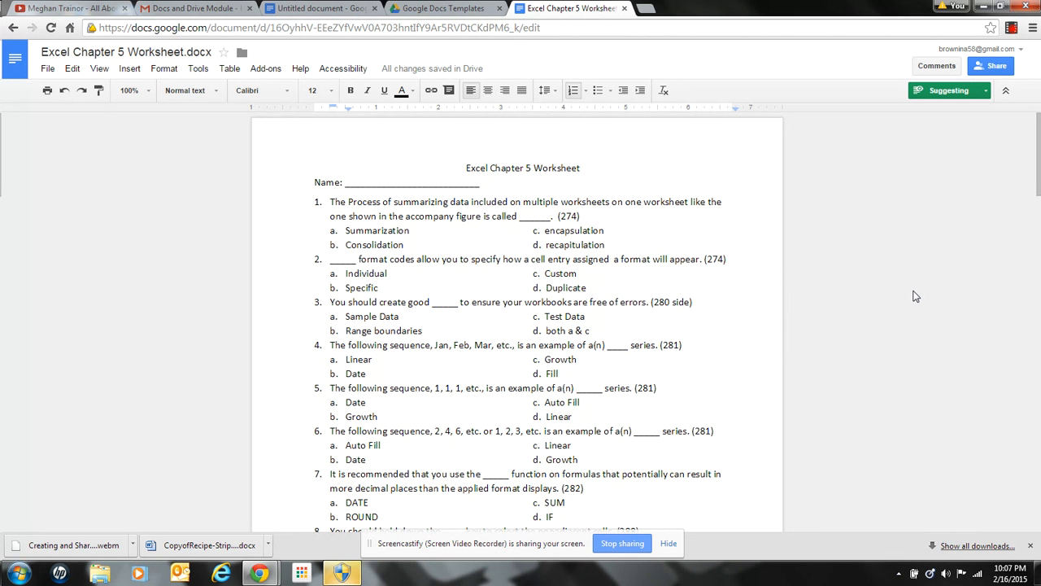
{"action": "left_click", "coordinate": [1011, 29]}
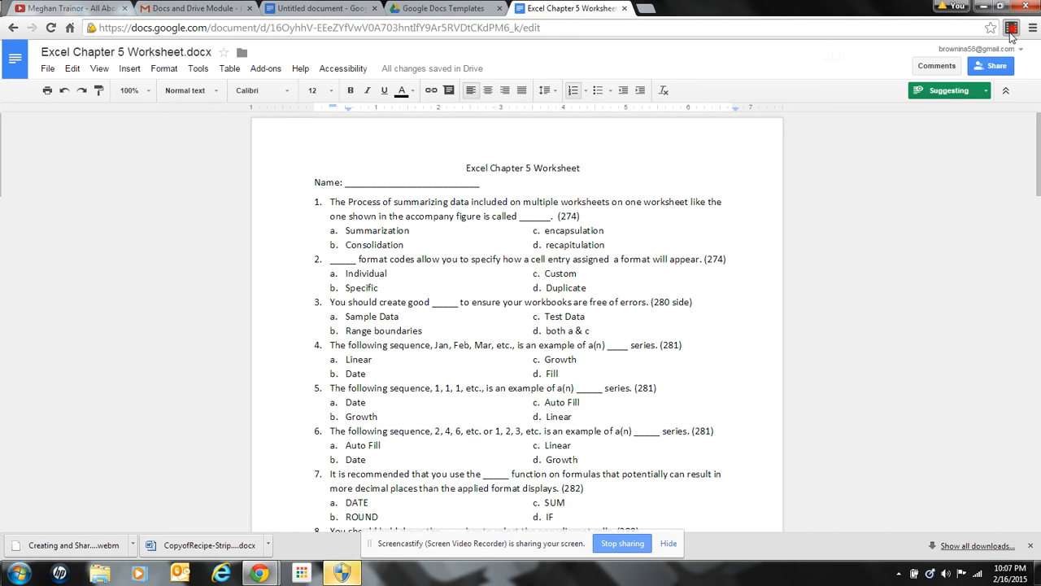